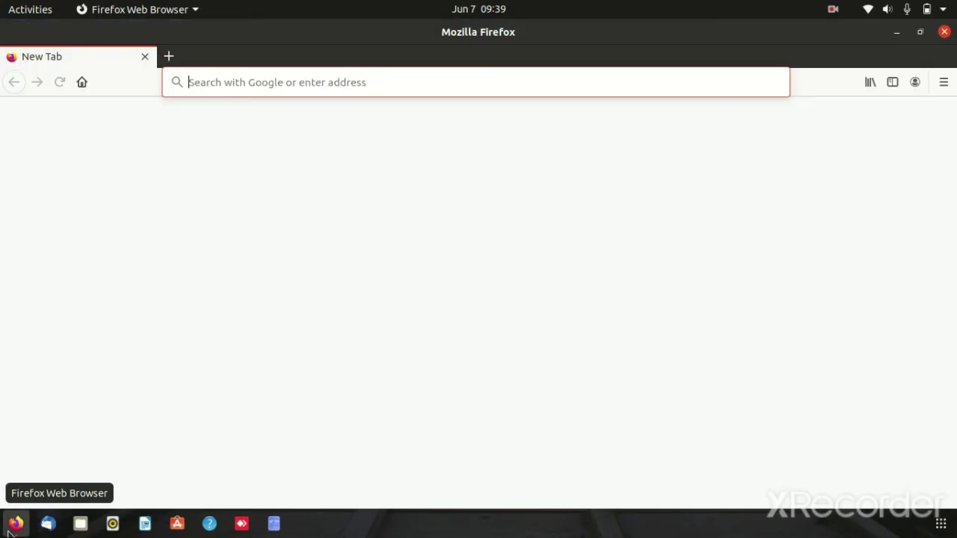
Step: Search the web for aws, open the Amazon Web Services site and sign in to the AWS console
{"action": "type", "text": "aws"}
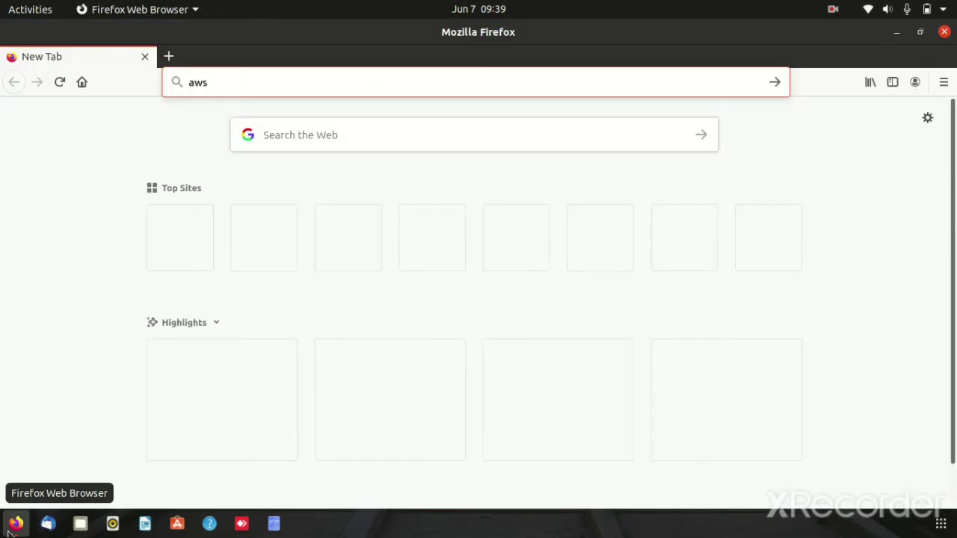
{"action": "key", "text": "Return"}
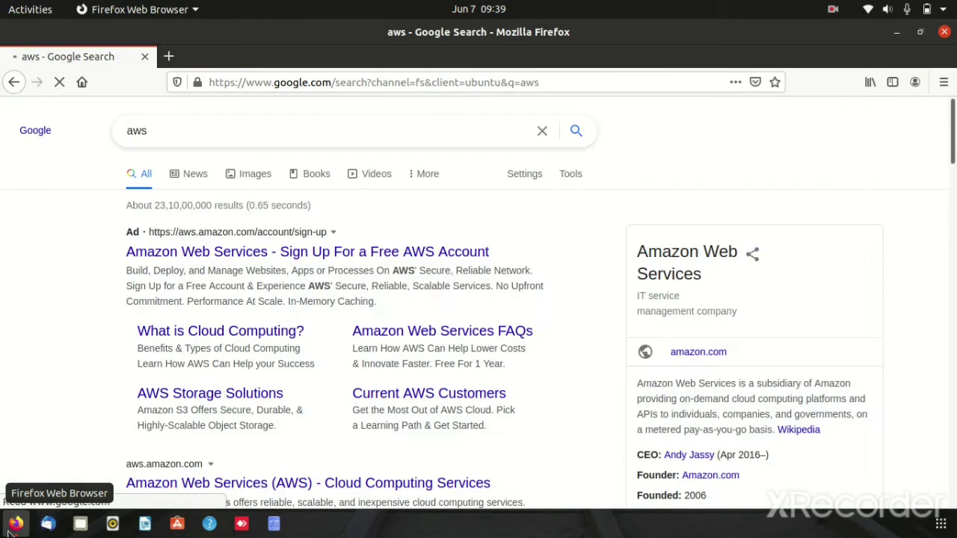
{"action": "left_click", "coordinate": [703, 355]}
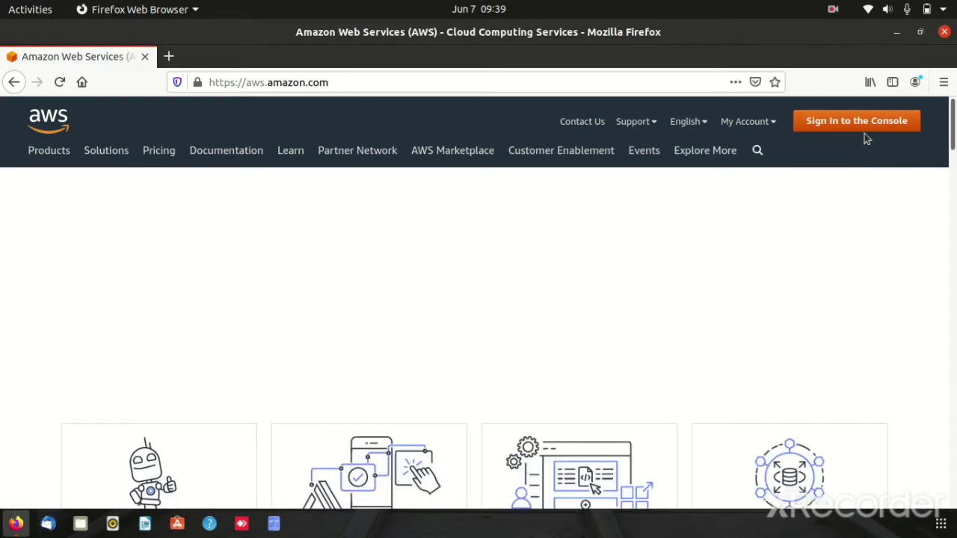
{"action": "left_click", "coordinate": [867, 132]}
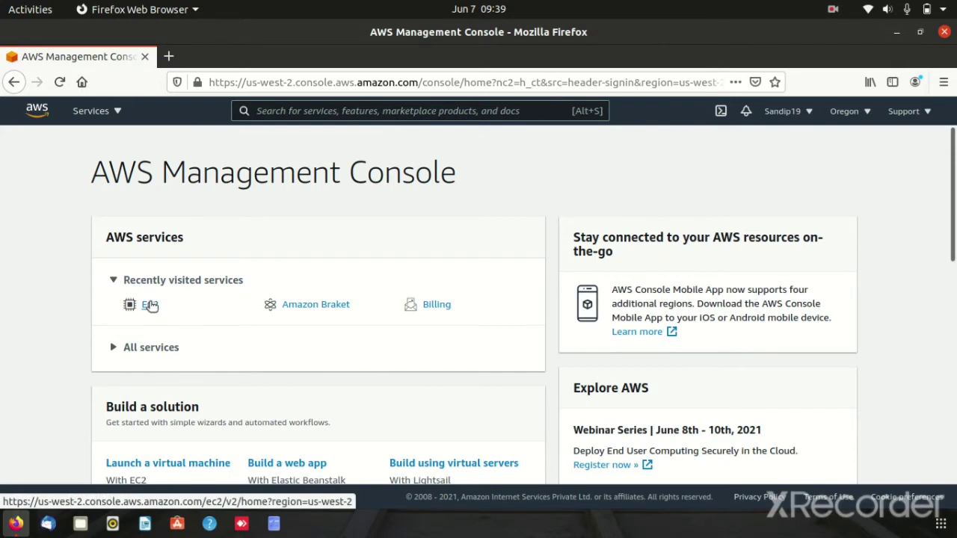
Step: Open the running instances list in EC2 and start launching a new instance
{"action": "left_click", "coordinate": [150, 306]}
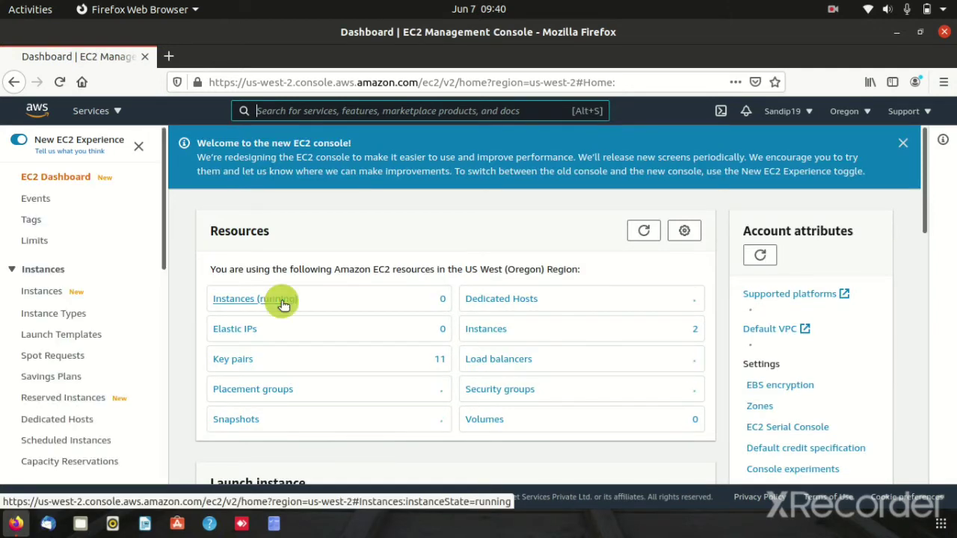
{"action": "left_click", "coordinate": [283, 303]}
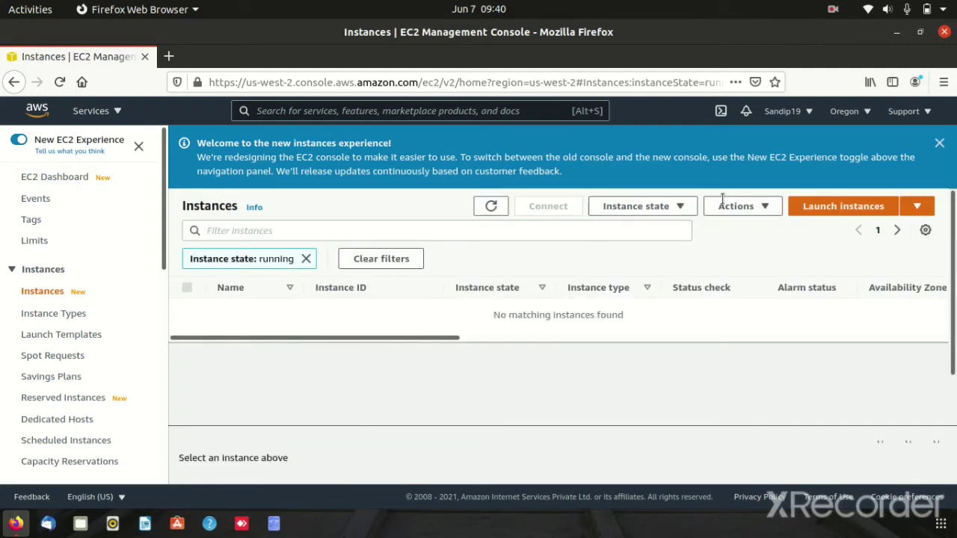
{"action": "left_click", "coordinate": [827, 213]}
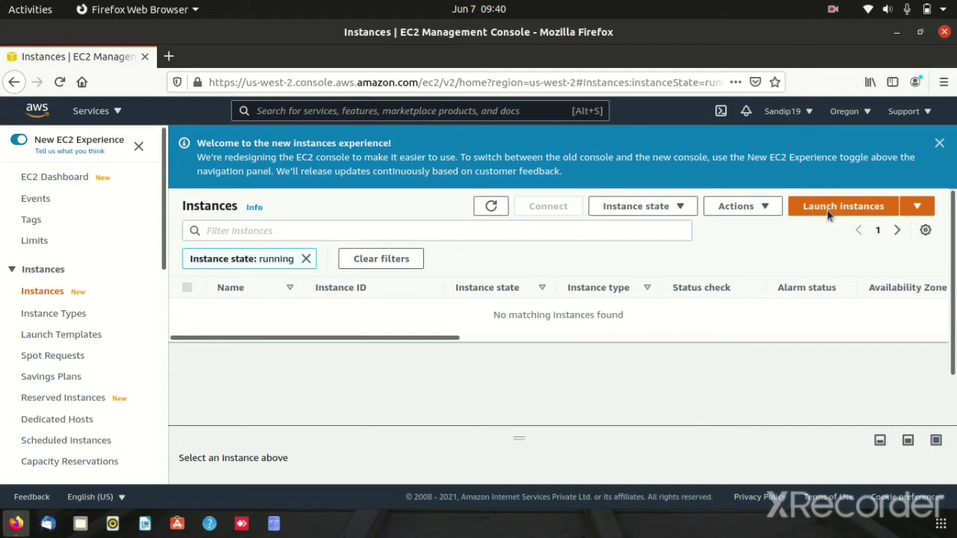
{"action": "left_click", "coordinate": [829, 213]}
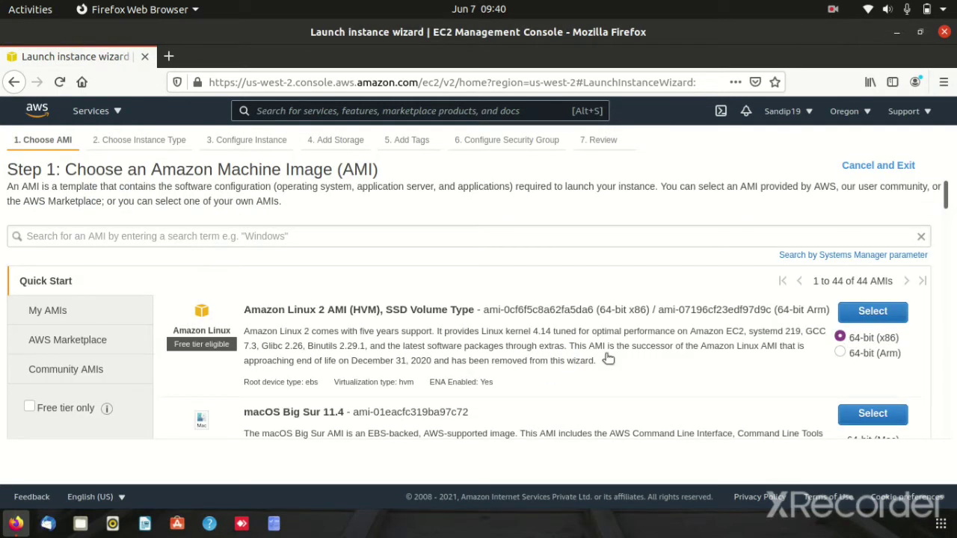
Step: Select the Microsoft Windows Server 2019 Base image as the new instance's AMI
{"action": "scroll", "coordinate": [607, 359], "scroll_direction": "down", "scroll_amount": 10}
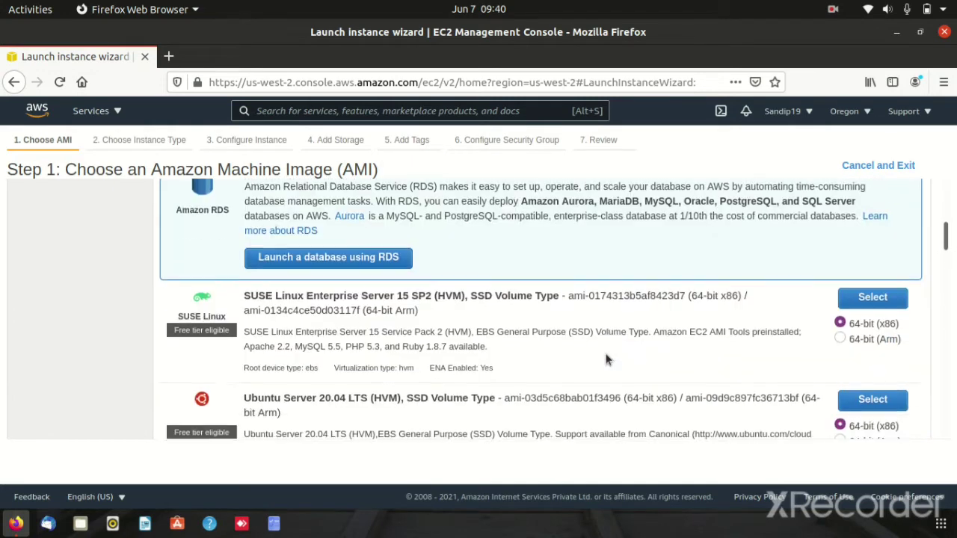
{"action": "scroll", "coordinate": [607, 361], "scroll_direction": "down", "scroll_amount": 5}
{"action": "scroll", "coordinate": [588, 348], "scroll_direction": "up", "scroll_amount": 3}
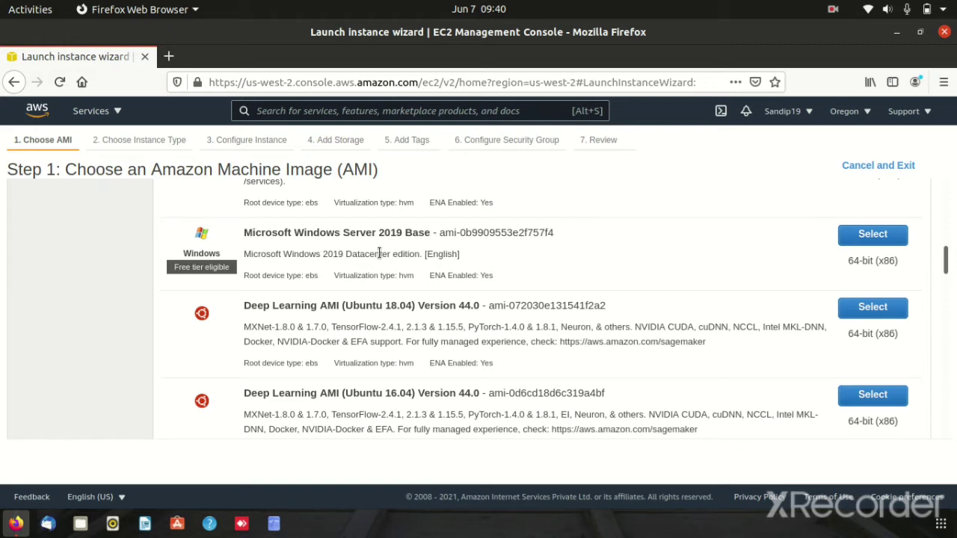
{"action": "left_click", "coordinate": [865, 238]}
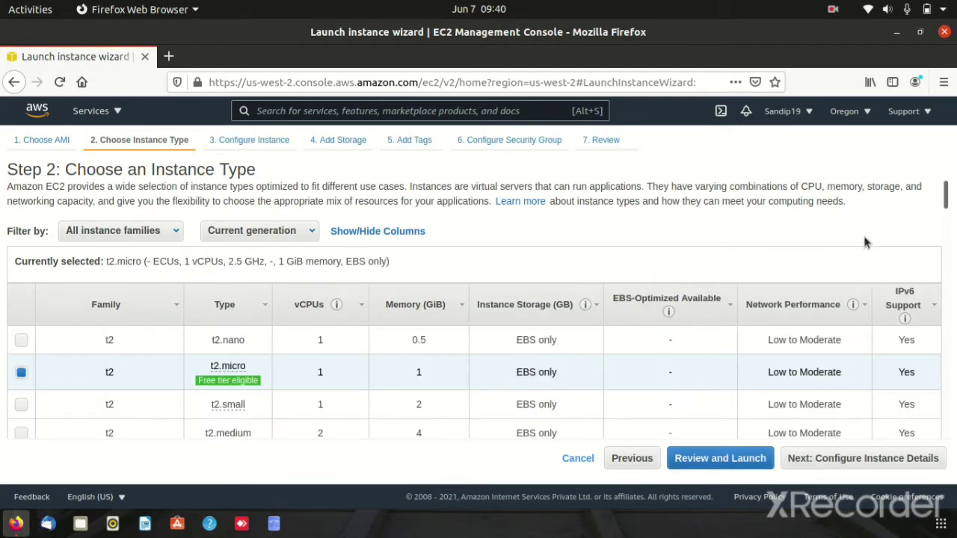
Step: Accept the t2.micro type and default instance details, and proceed through the review to the launch's key pair selection
{"action": "left_click", "coordinate": [855, 464]}
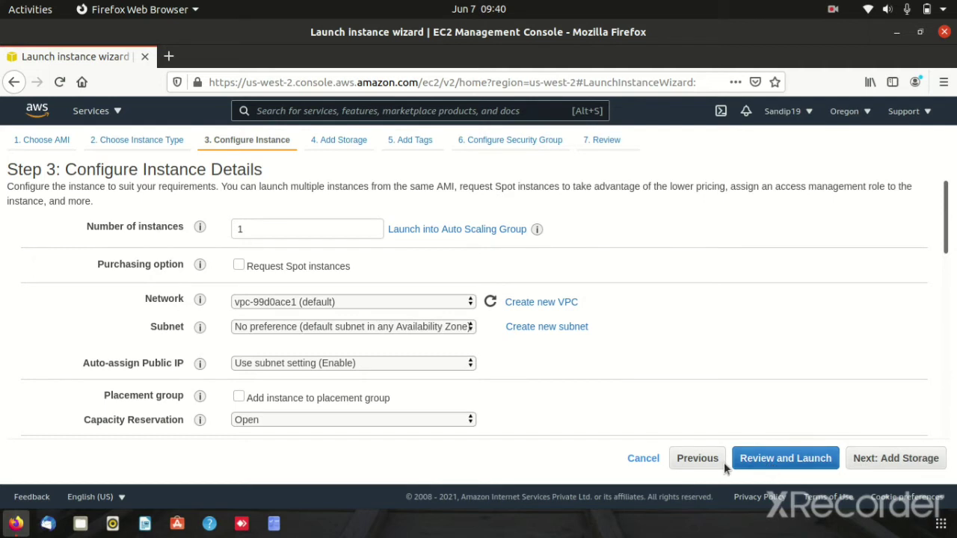
{"action": "left_click", "coordinate": [754, 460]}
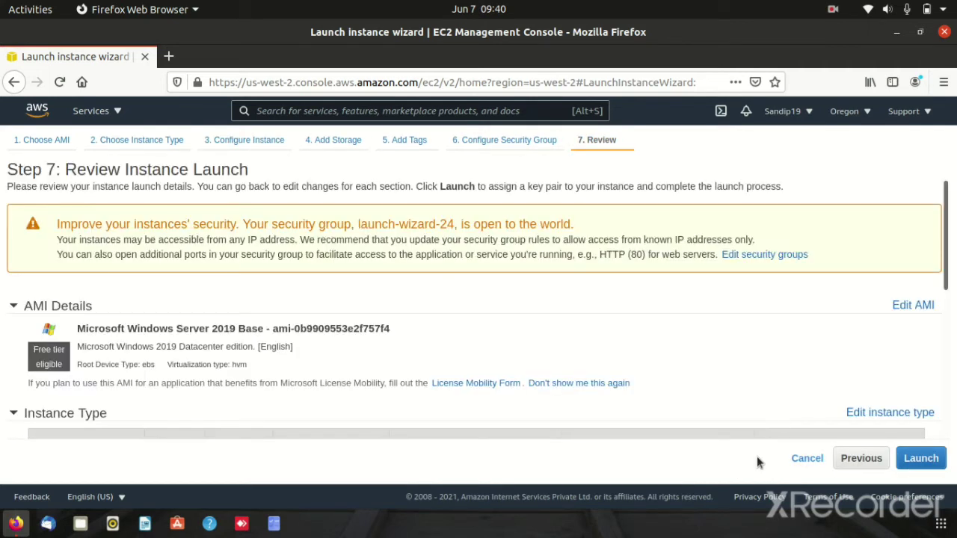
{"action": "left_click", "coordinate": [908, 463]}
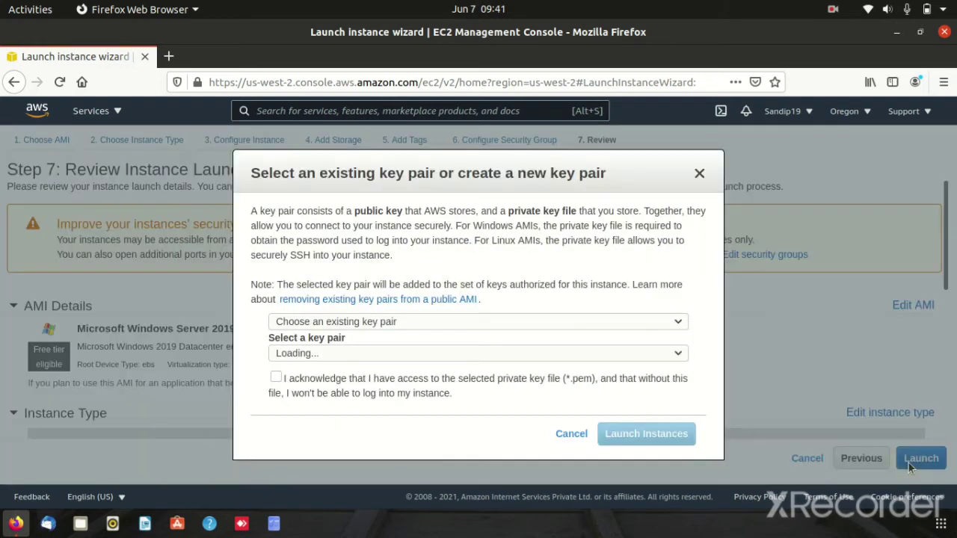
Step: Choose the existing key pair ending in 1998, acknowledge access to its private key file and launch the instance
{"action": "left_click", "coordinate": [383, 323]}
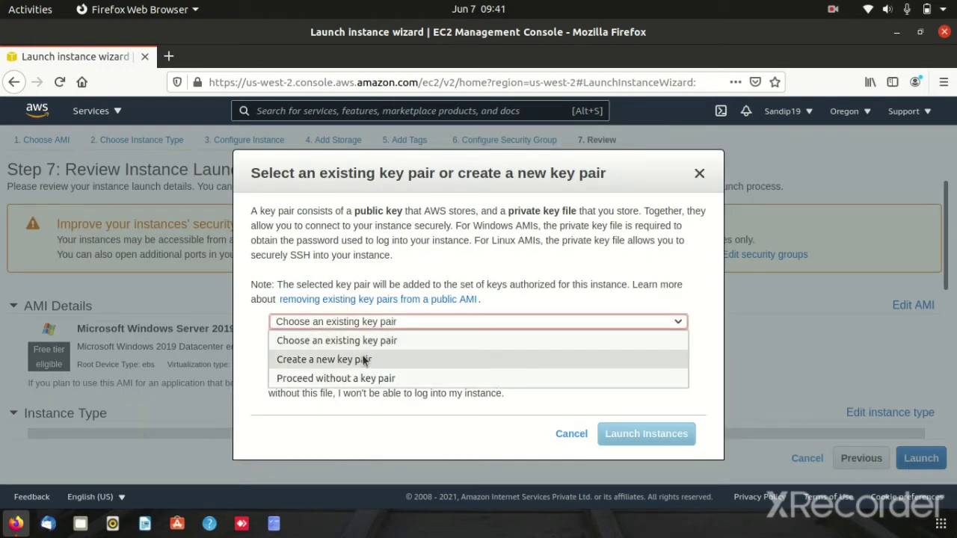
{"action": "left_click", "coordinate": [362, 318]}
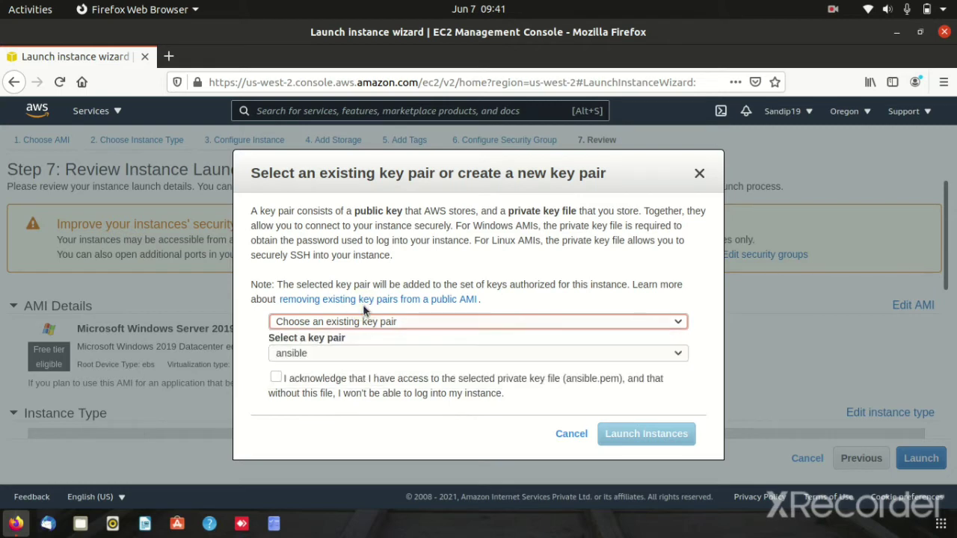
{"action": "left_click", "coordinate": [325, 354]}
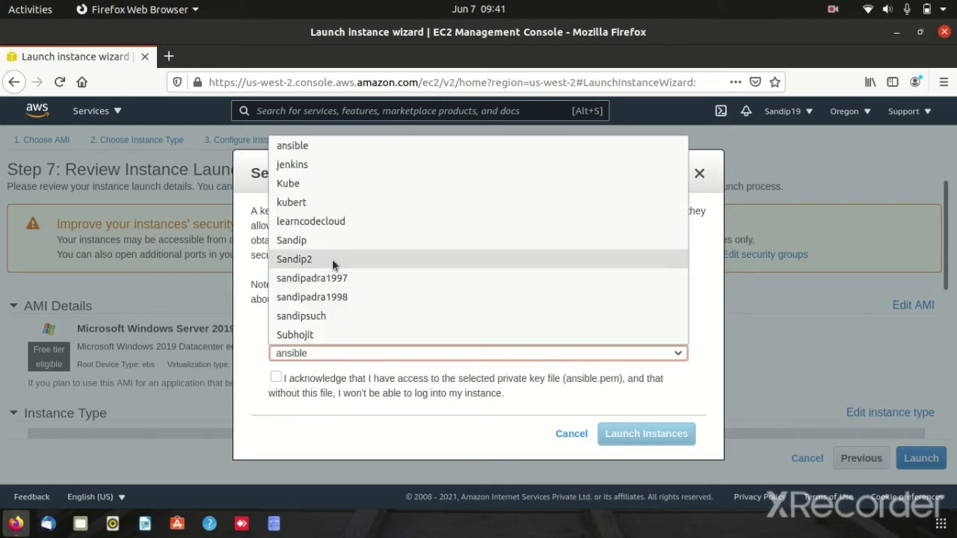
{"action": "left_click", "coordinate": [328, 298]}
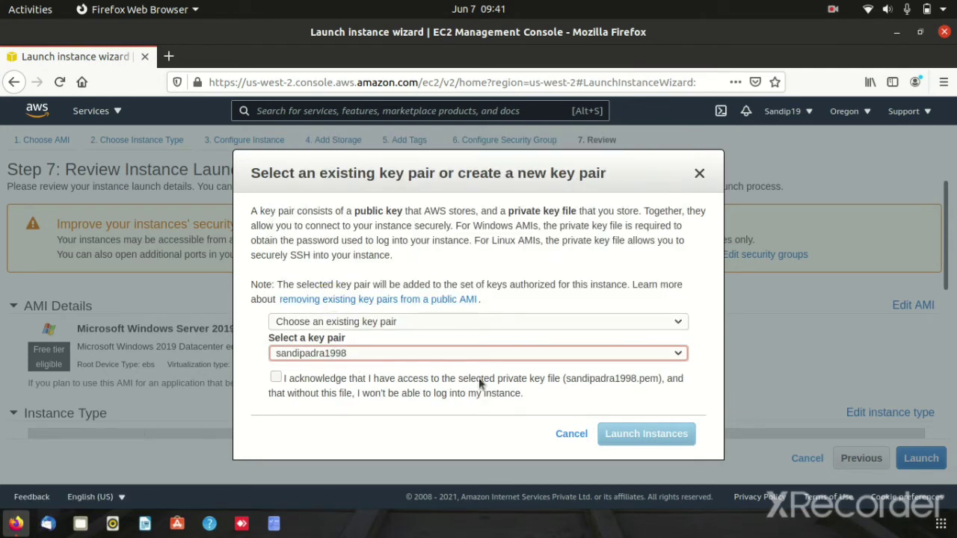
{"action": "left_click", "coordinate": [276, 381]}
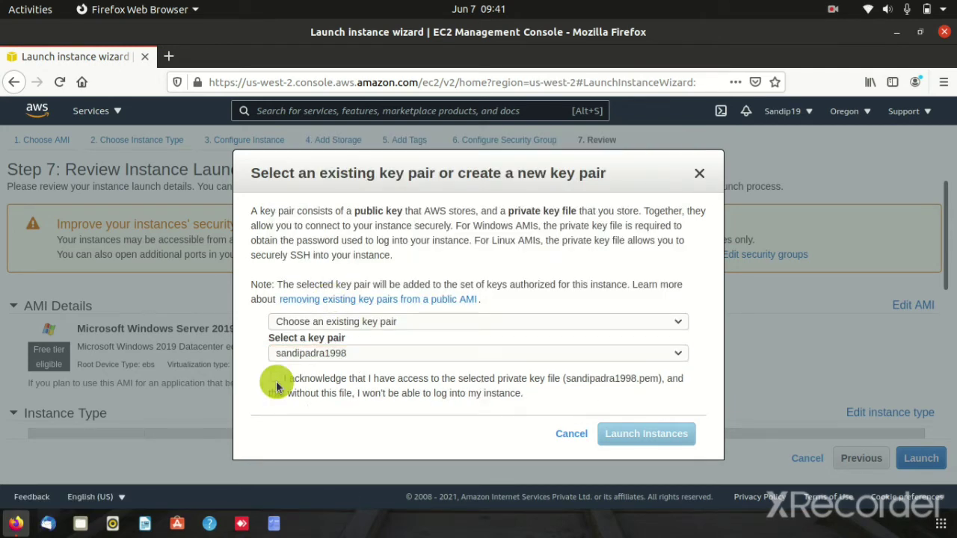
{"action": "left_click", "coordinate": [275, 379]}
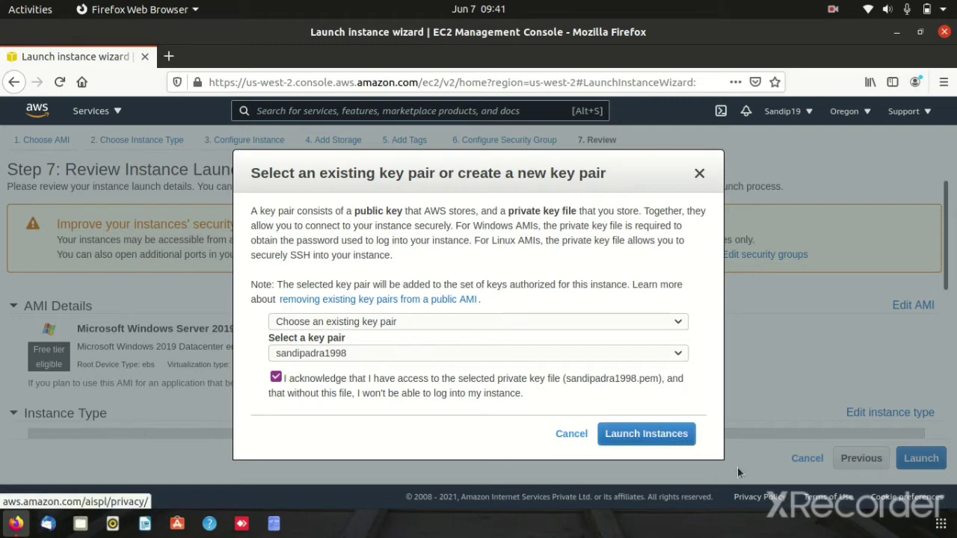
{"action": "left_click", "coordinate": [659, 441]}
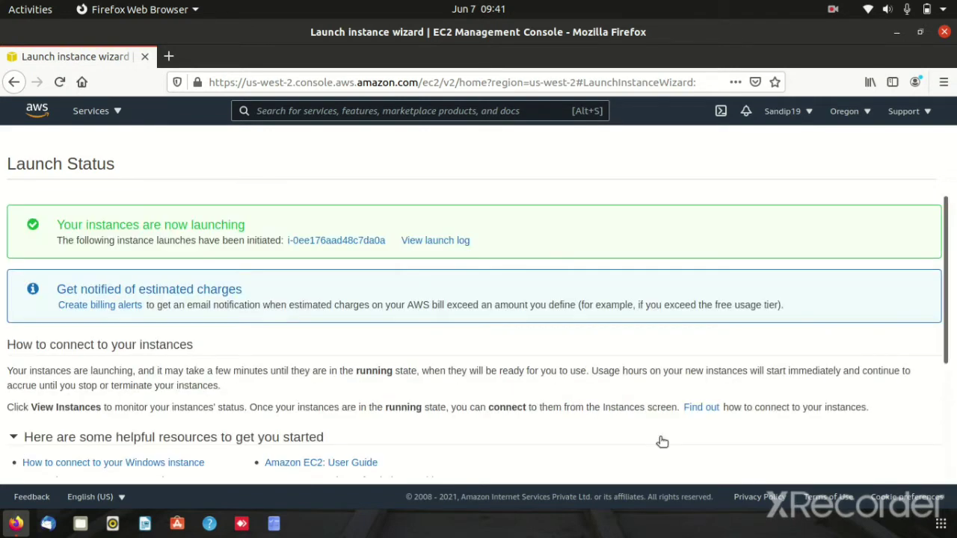
Step: Open the newly launched instance in the instances list and name it r 2
{"action": "left_click", "coordinate": [337, 240]}
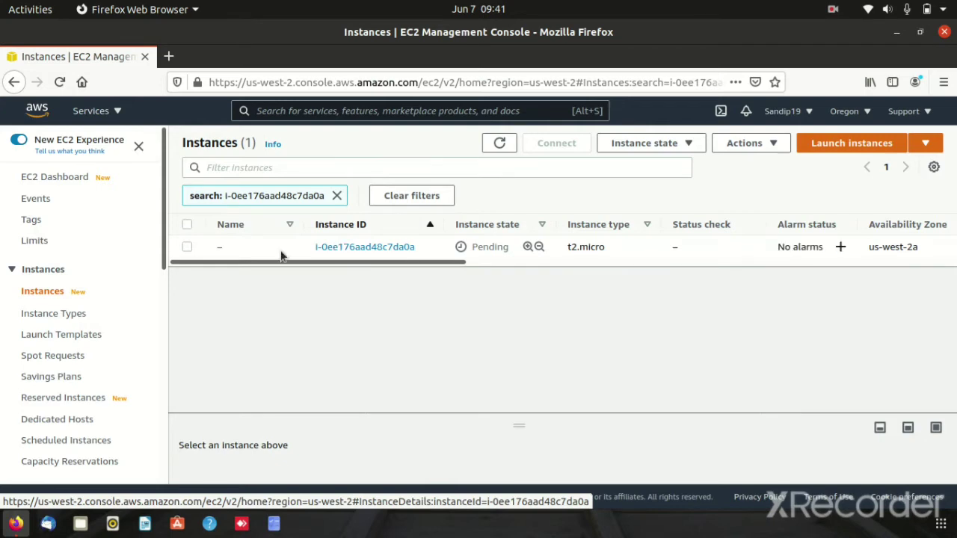
{"action": "left_click", "coordinate": [231, 248]}
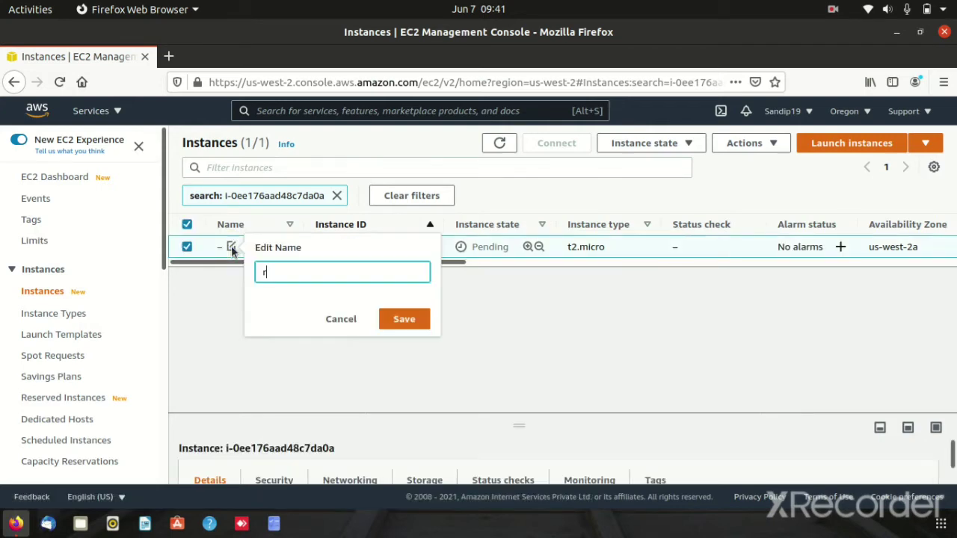
{"action": "type", "text": "r 2"}
{"action": "key", "text": "Return"}
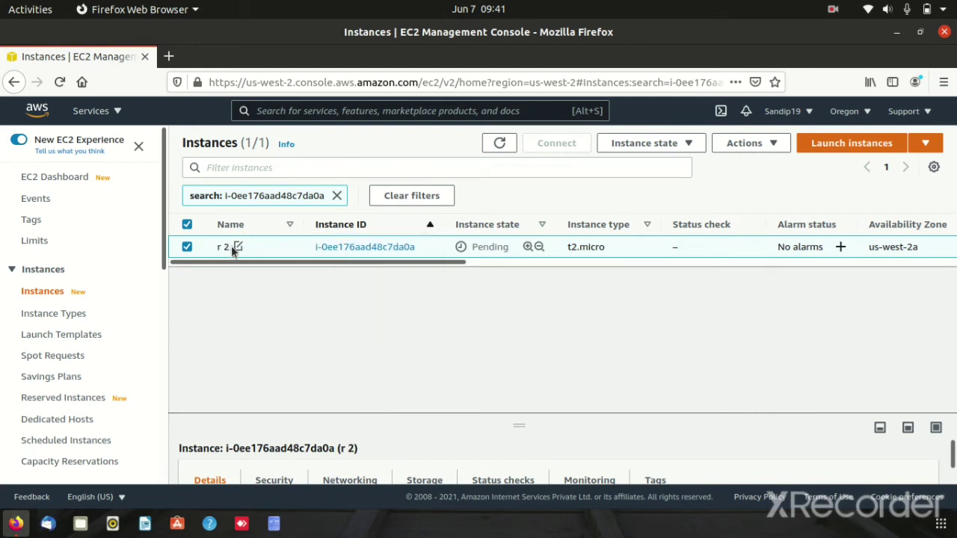
Step: Refresh the instances list, then open the r 2 instance's summary and refresh its state
{"action": "left_click", "coordinate": [499, 144]}
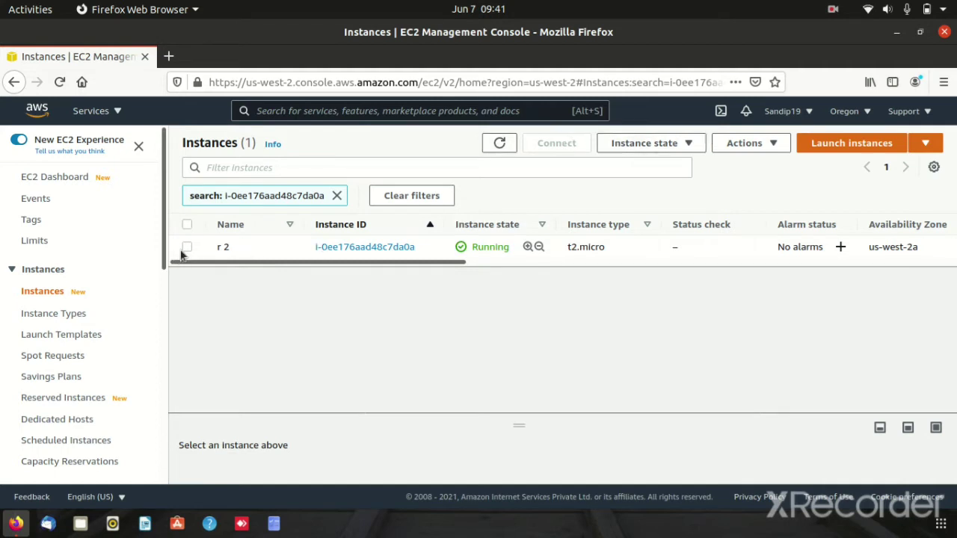
{"action": "left_click", "coordinate": [359, 248]}
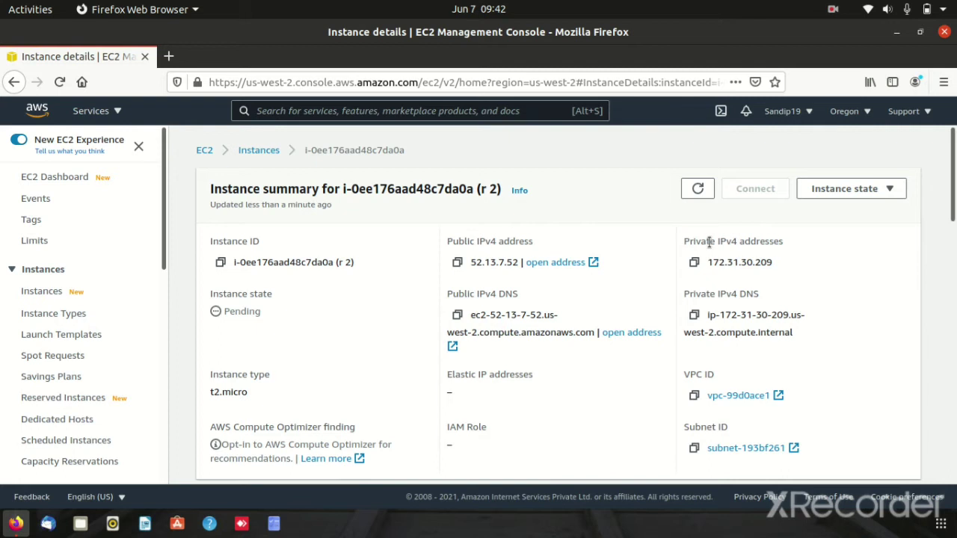
{"action": "left_click", "coordinate": [708, 188]}
{"action": "left_click", "coordinate": [708, 187]}
{"action": "left_click", "coordinate": [708, 188]}
{"action": "left_click", "coordinate": [703, 191]}
{"action": "left_click", "coordinate": [834, 9]}
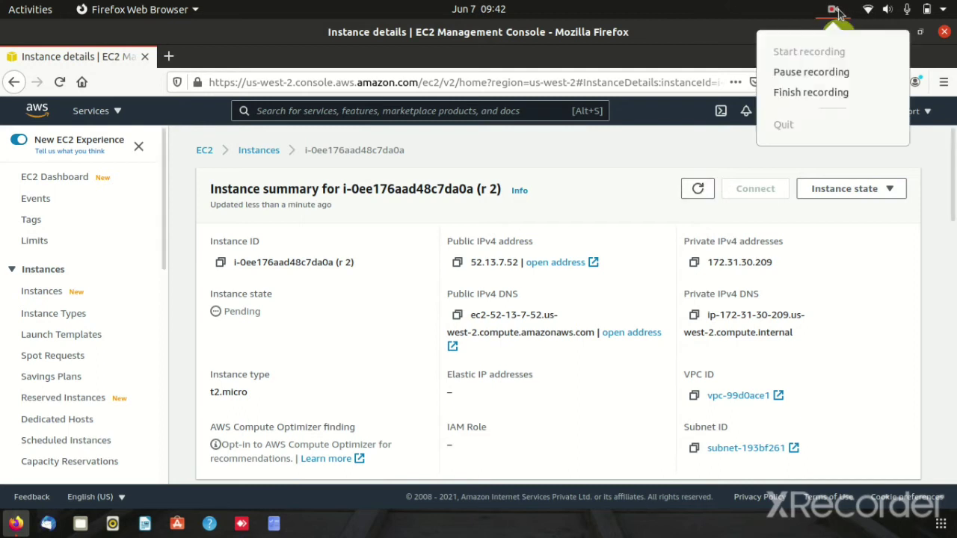
{"action": "left_click", "coordinate": [791, 71]}
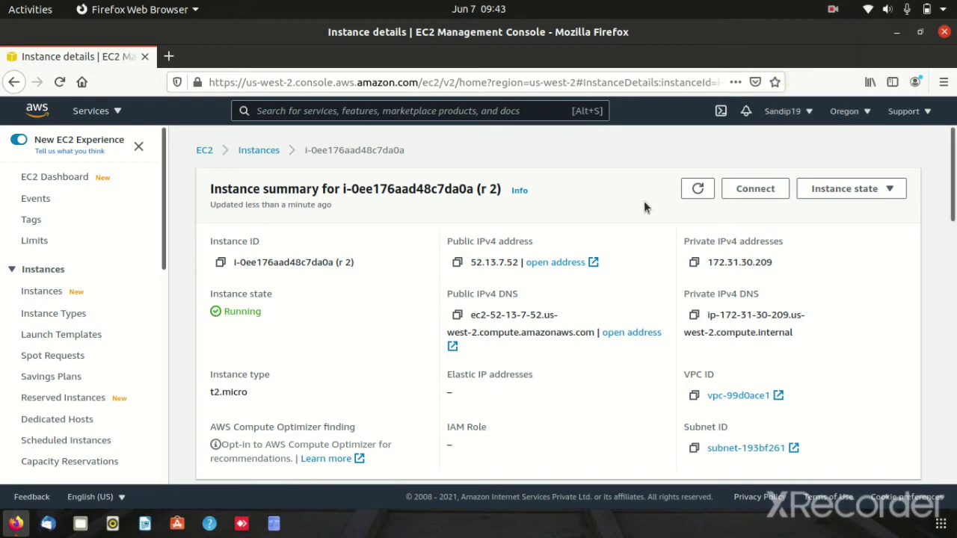
Step: Open the RDP client connection details for the r 2 instance and save its remote desktop file, r 2.rdp
{"action": "left_click", "coordinate": [763, 187]}
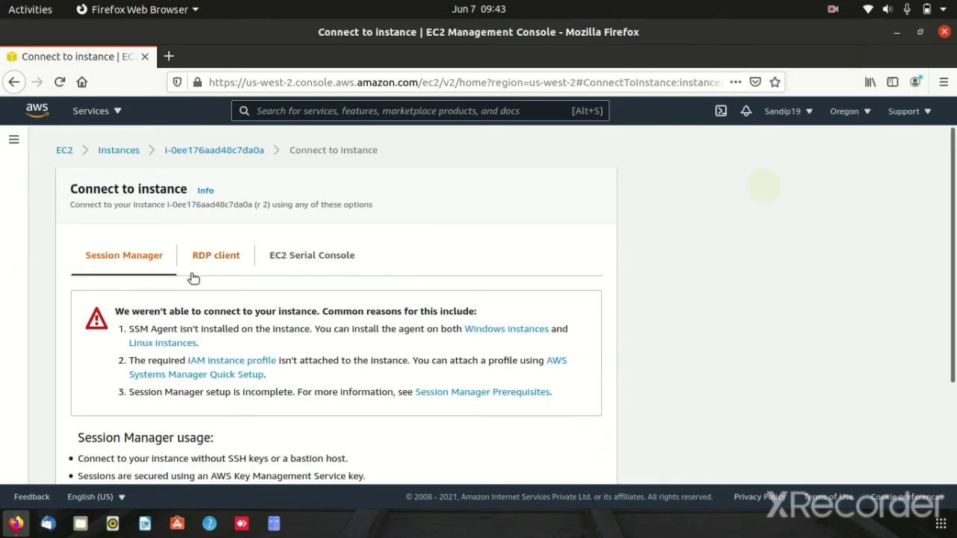
{"action": "left_click", "coordinate": [209, 258]}
{"action": "scroll", "coordinate": [323, 330], "scroll_direction": "down", "scroll_amount": 2}
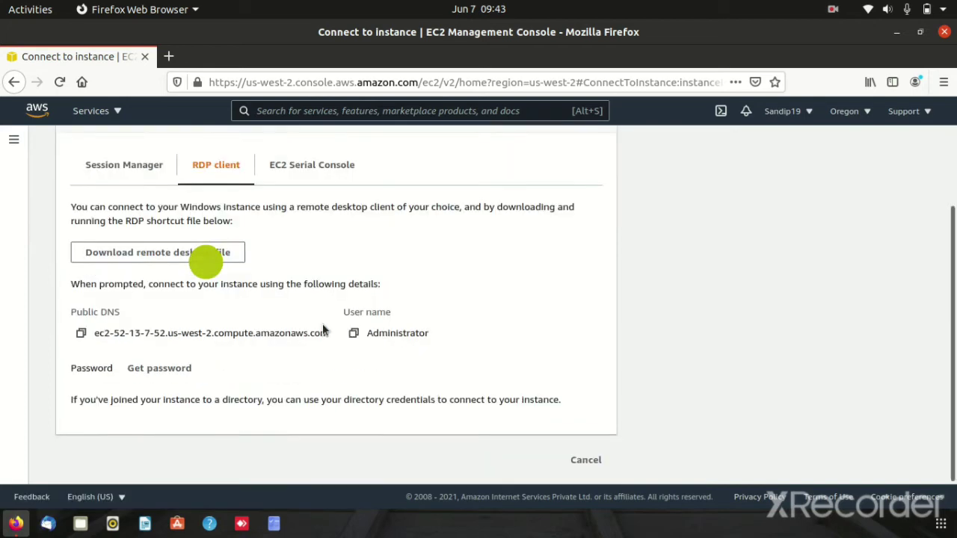
{"action": "left_click", "coordinate": [212, 251]}
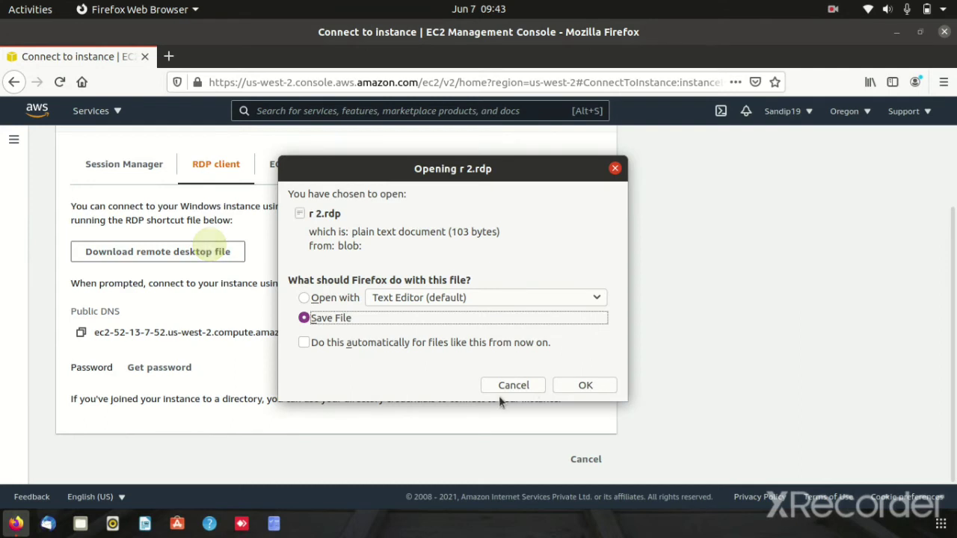
{"action": "left_click", "coordinate": [582, 385]}
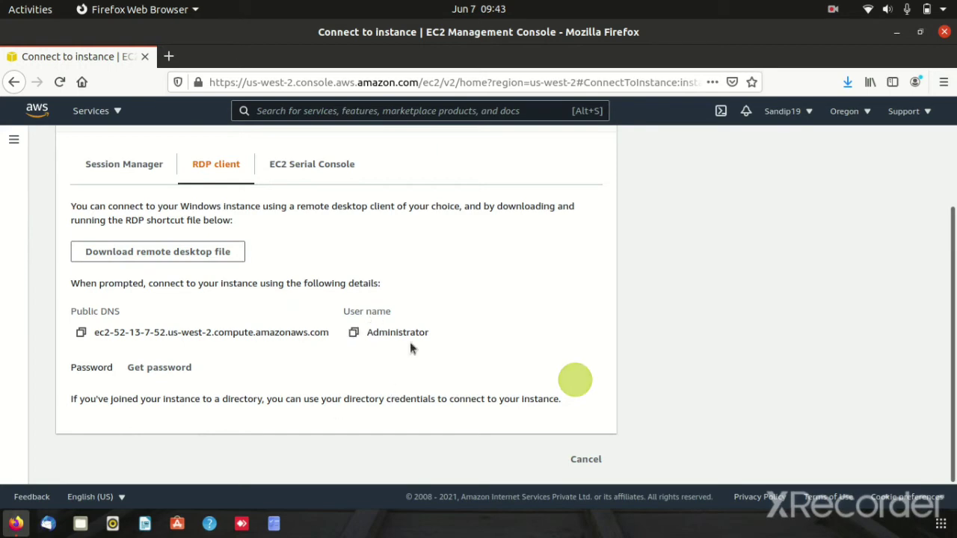
Step: Search the installed applications for text and open a blank document in Text Editor
{"action": "left_click", "coordinate": [940, 525]}
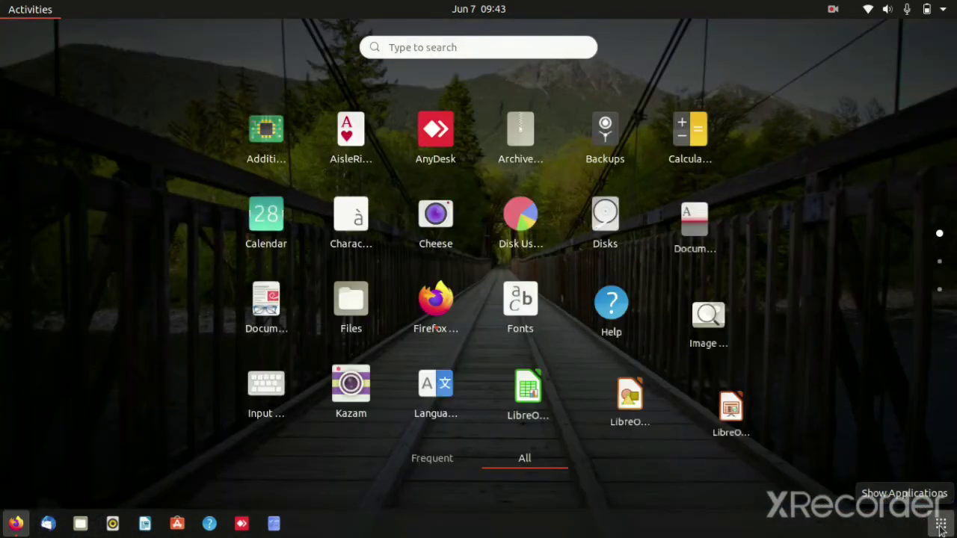
{"action": "type", "text": "text"}
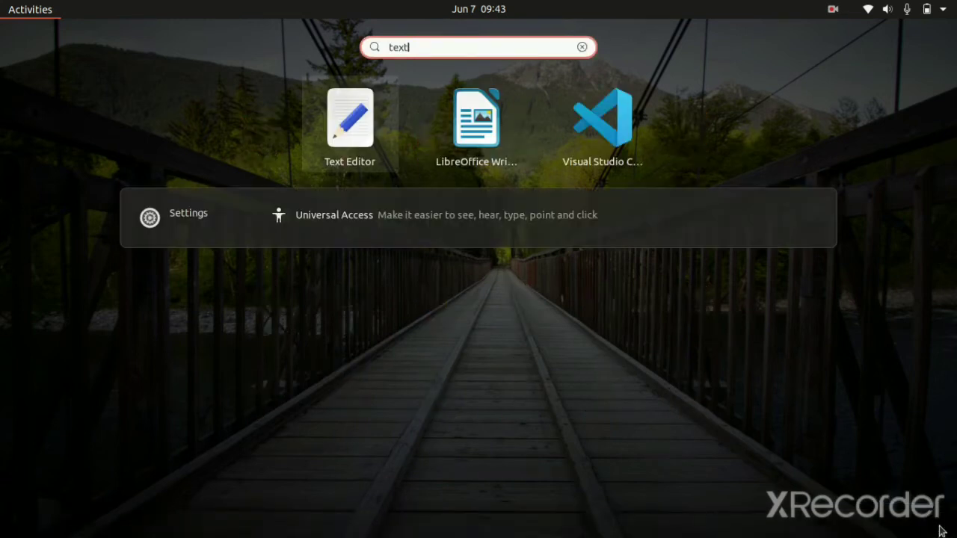
{"action": "key", "text": "Return"}
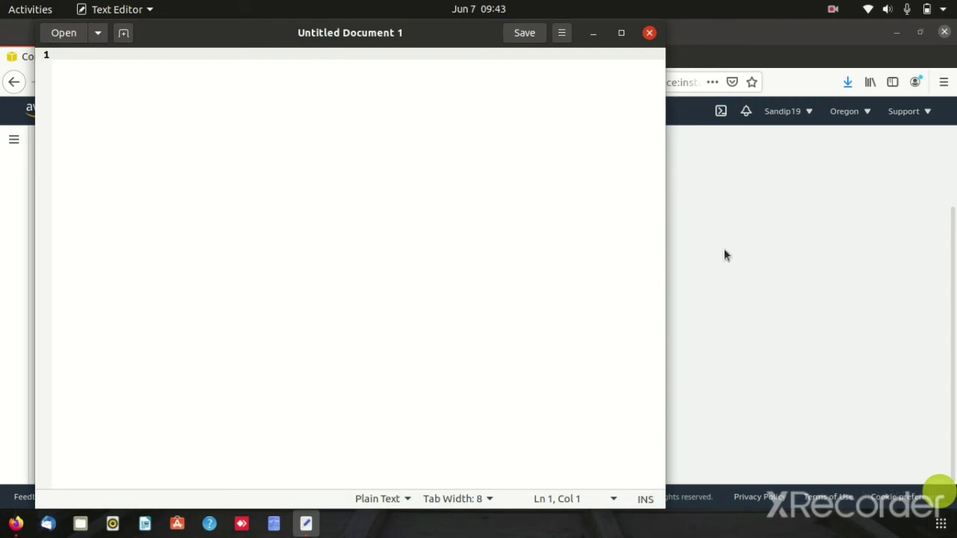
Step: Copy the user name Administrator from the RDP client details into the blank Text Editor document and start a new line
{"action": "left_click", "coordinate": [836, 267]}
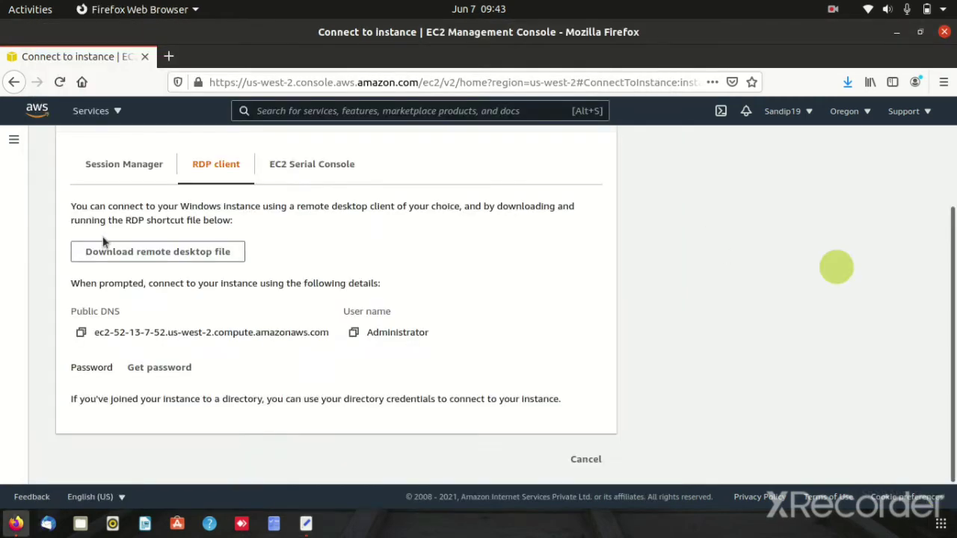
{"action": "left_click", "coordinate": [354, 332]}
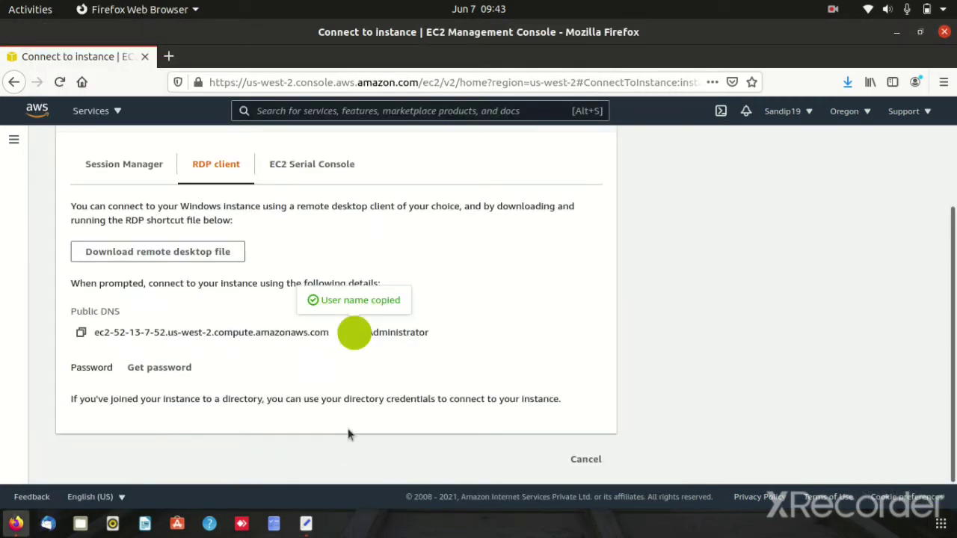
{"action": "left_click", "coordinate": [306, 524]}
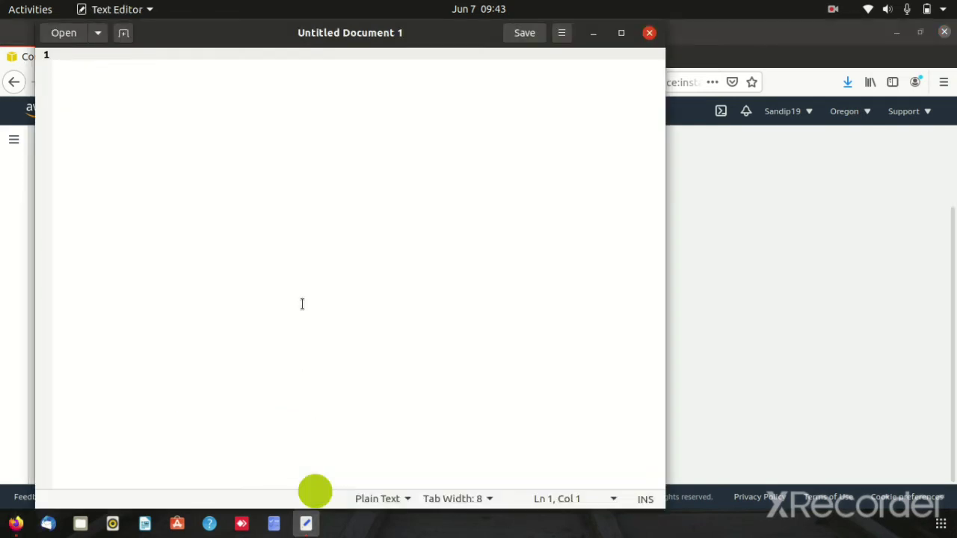
{"action": "key", "text": "ctrl+v"}
{"action": "key", "text": "Return"}
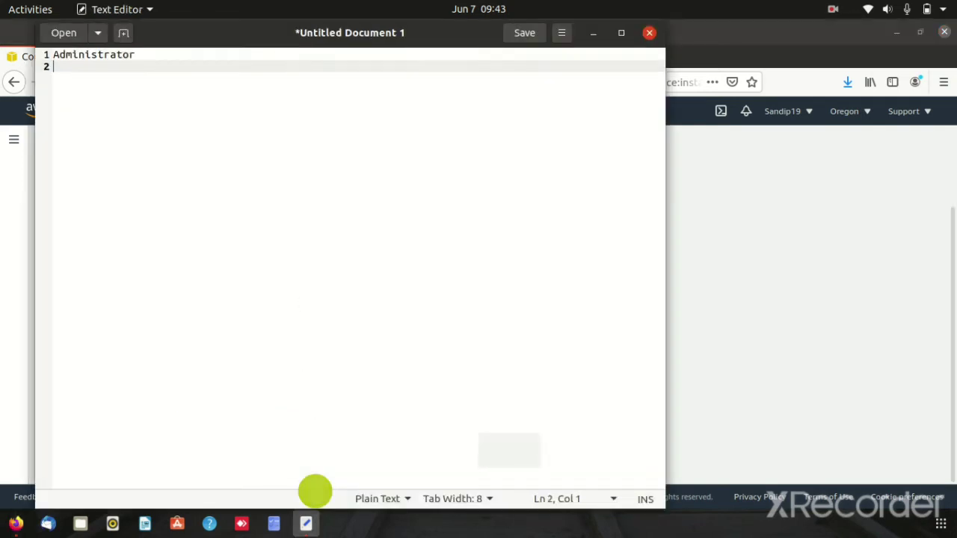
Step: Request the instance's Windows password, upload its associated .pem private key file, and decrypt the password
{"action": "left_click", "coordinate": [761, 228]}
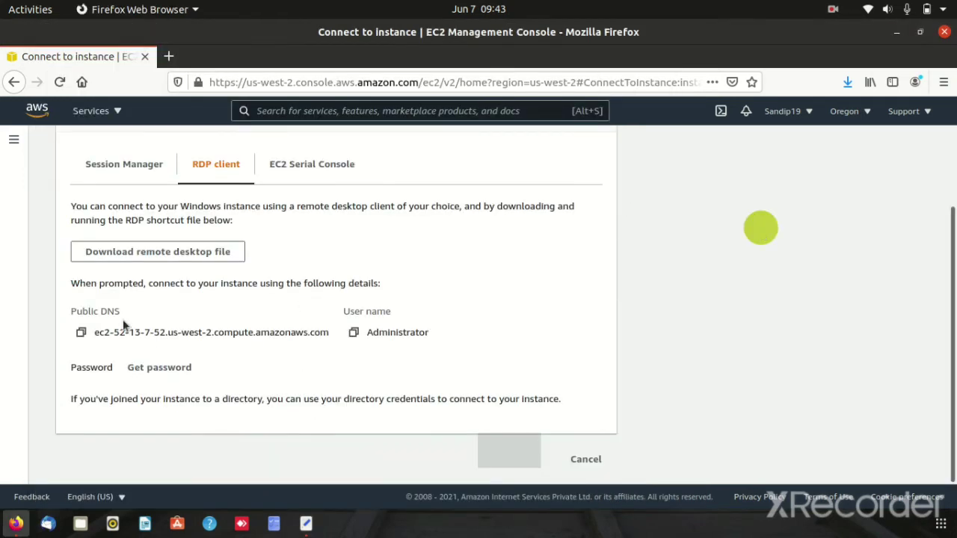
{"action": "left_click", "coordinate": [158, 368]}
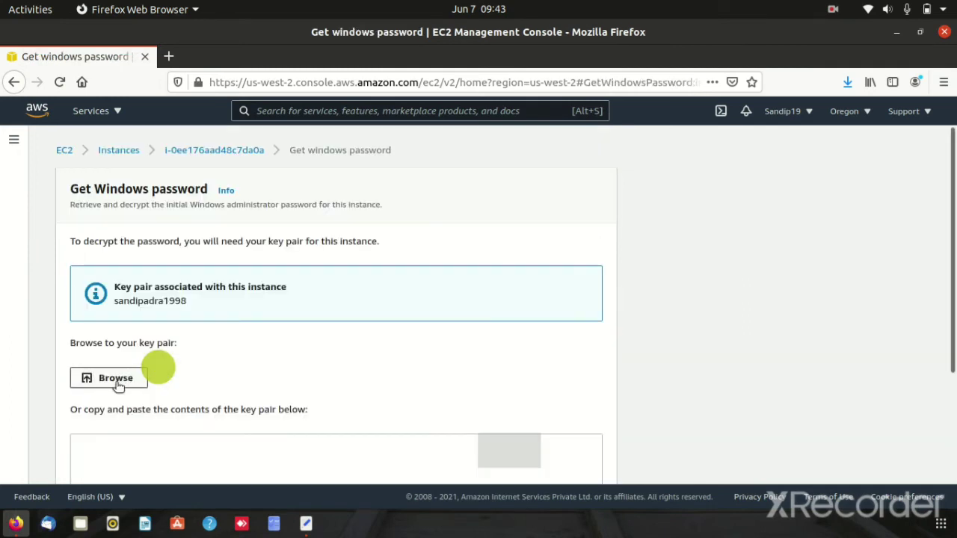
{"action": "left_click", "coordinate": [116, 380]}
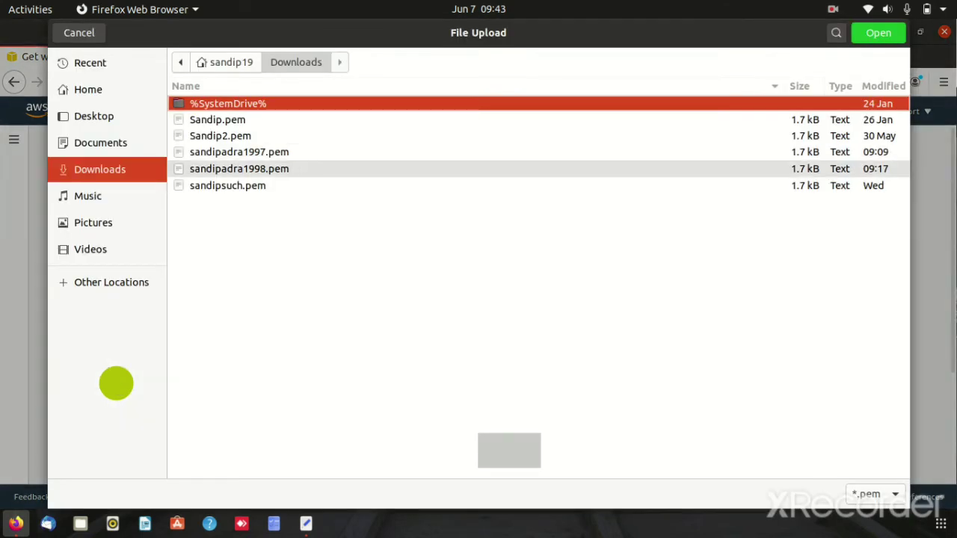
{"action": "left_click", "coordinate": [331, 168]}
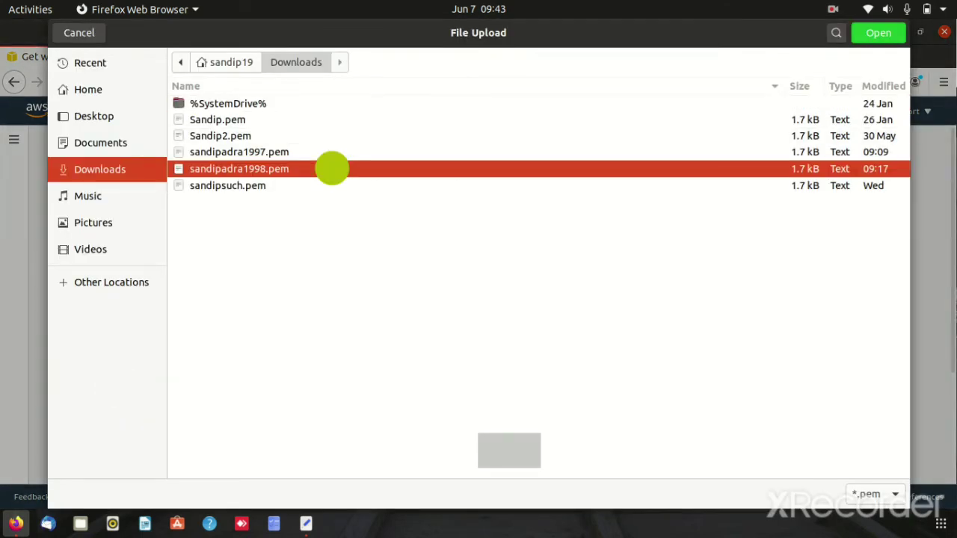
{"action": "left_click", "coordinate": [878, 32]}
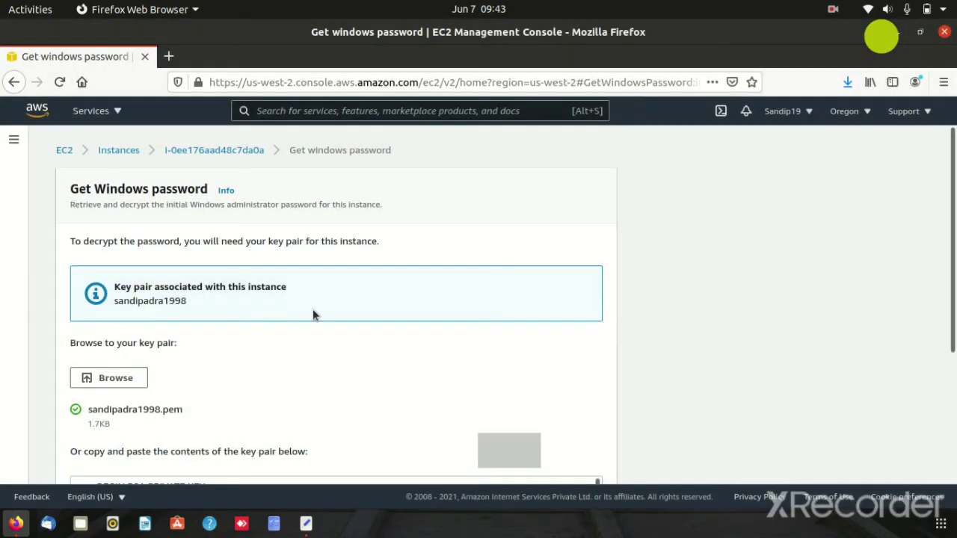
{"action": "scroll", "coordinate": [289, 321], "scroll_direction": "down", "scroll_amount": 3}
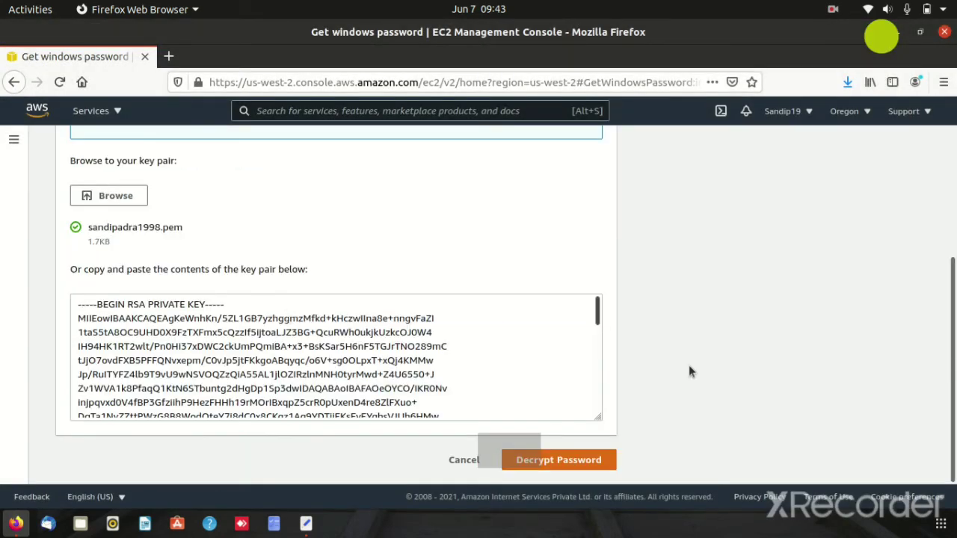
{"action": "left_click", "coordinate": [568, 459]}
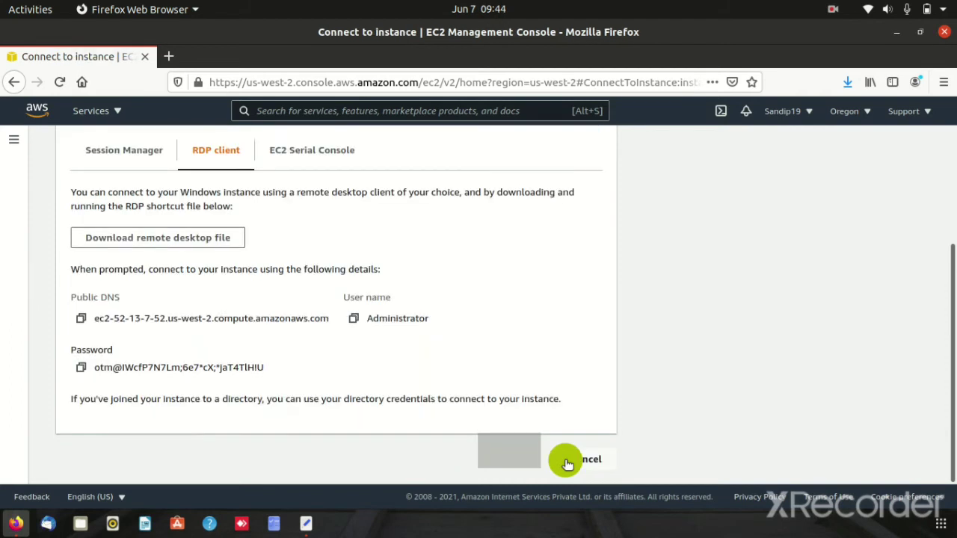
Step: Copy the decrypted Windows password onto the second line of the Text Editor document
{"action": "left_click", "coordinate": [80, 368]}
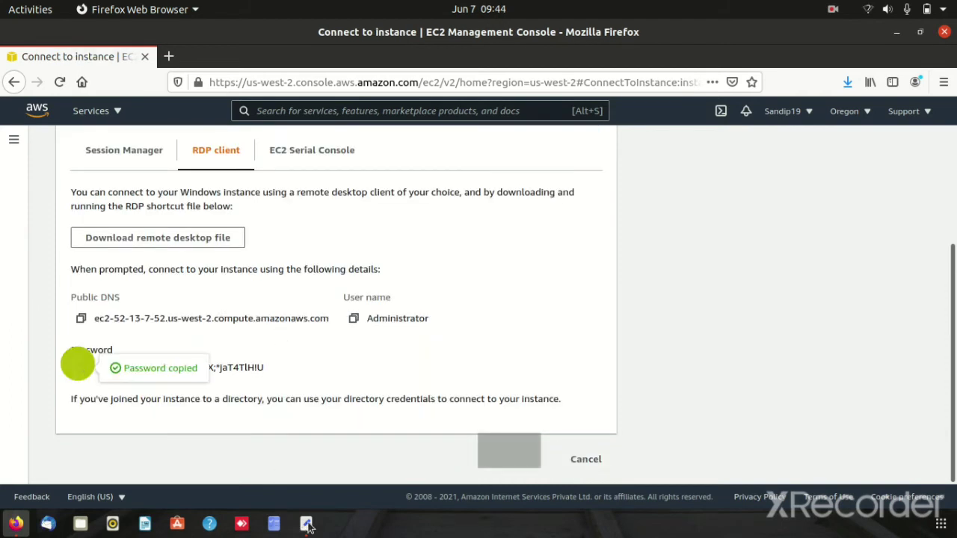
{"action": "left_click", "coordinate": [307, 524]}
{"action": "key", "text": "ctrl+v"}
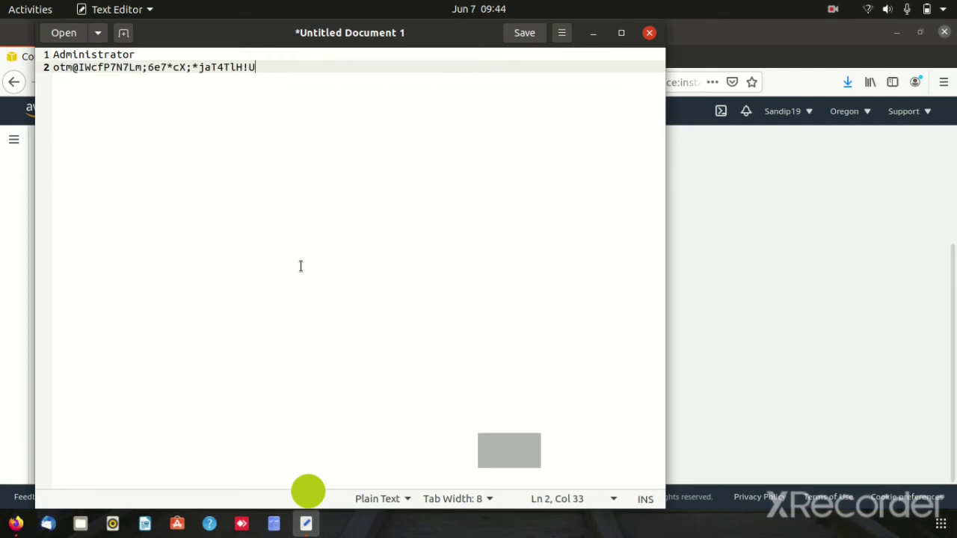
Step: Return to the r 2 instance's summary in Firefox and copy its public IPv4 address
{"action": "left_click", "coordinate": [815, 192]}
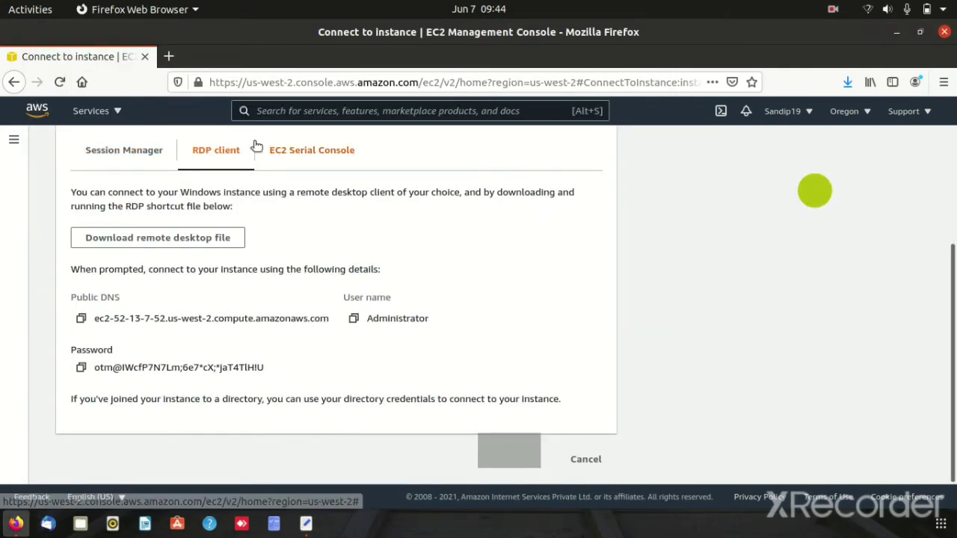
{"action": "left_click", "coordinate": [14, 83]}
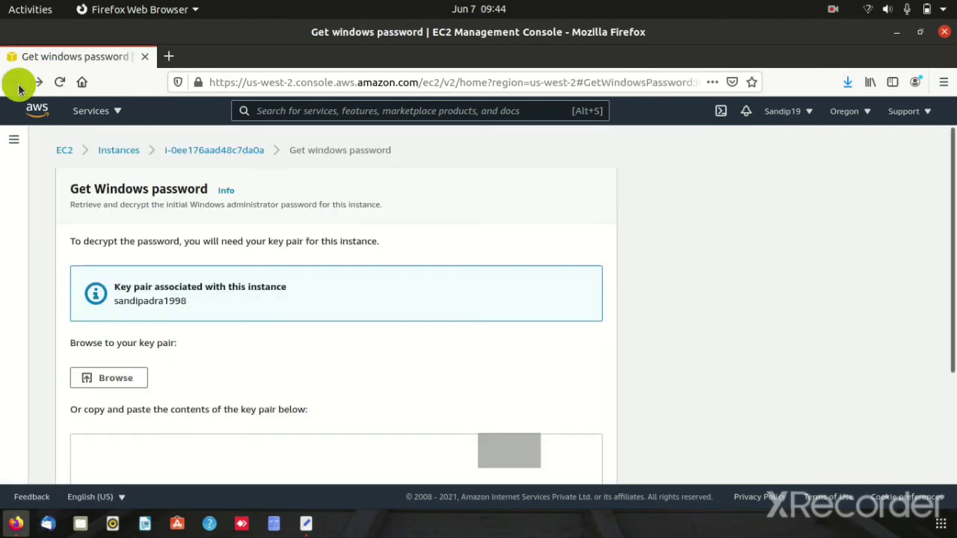
{"action": "left_click", "coordinate": [16, 82]}
{"action": "left_click", "coordinate": [203, 150]}
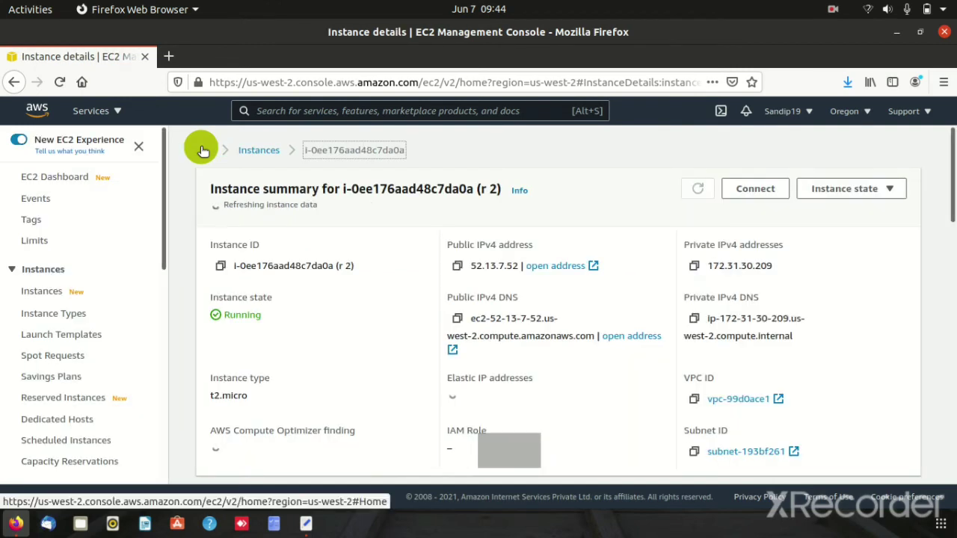
{"action": "left_click", "coordinate": [457, 268]}
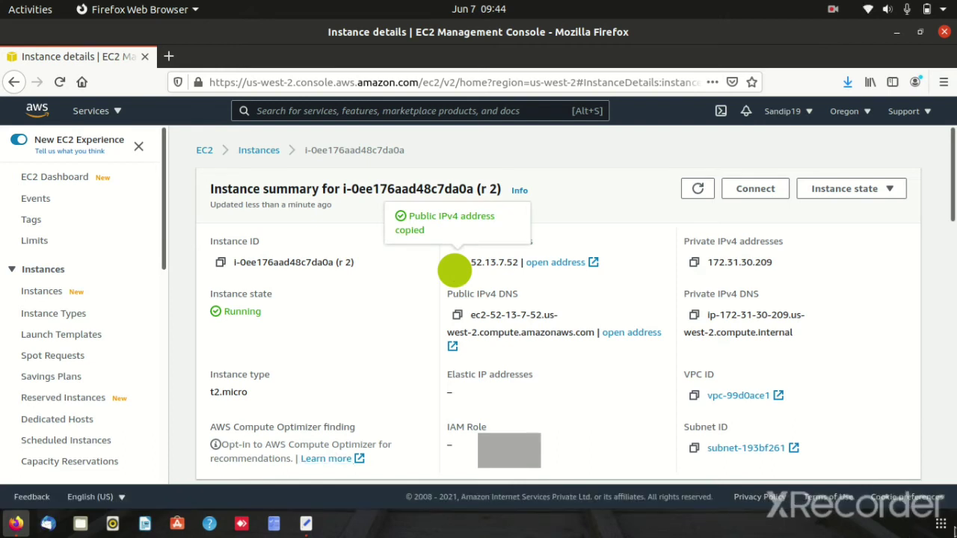
Step: Search the installed applications for rem and open the Remmina remote desktop client
{"action": "left_click", "coordinate": [941, 522]}
{"action": "type", "text": "re"}
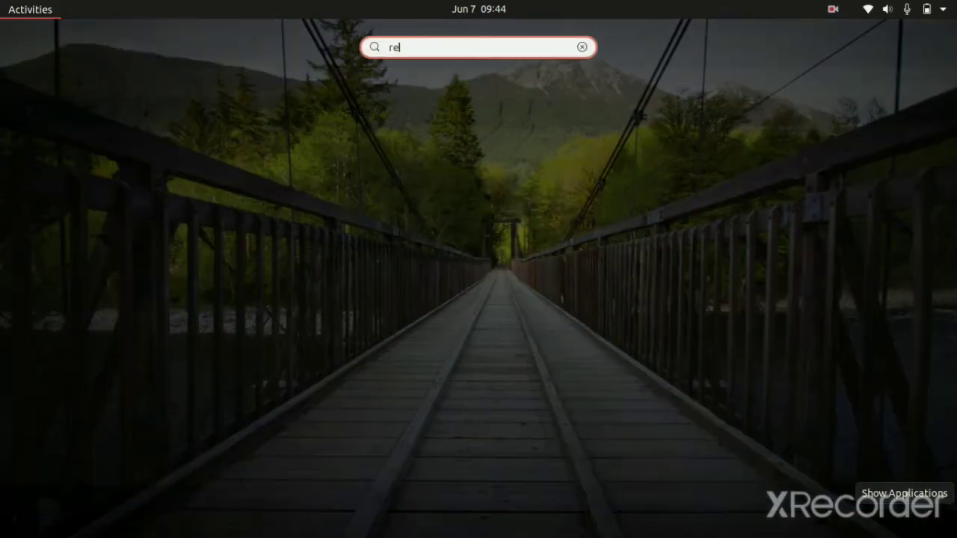
{"action": "type", "text": "mi"}
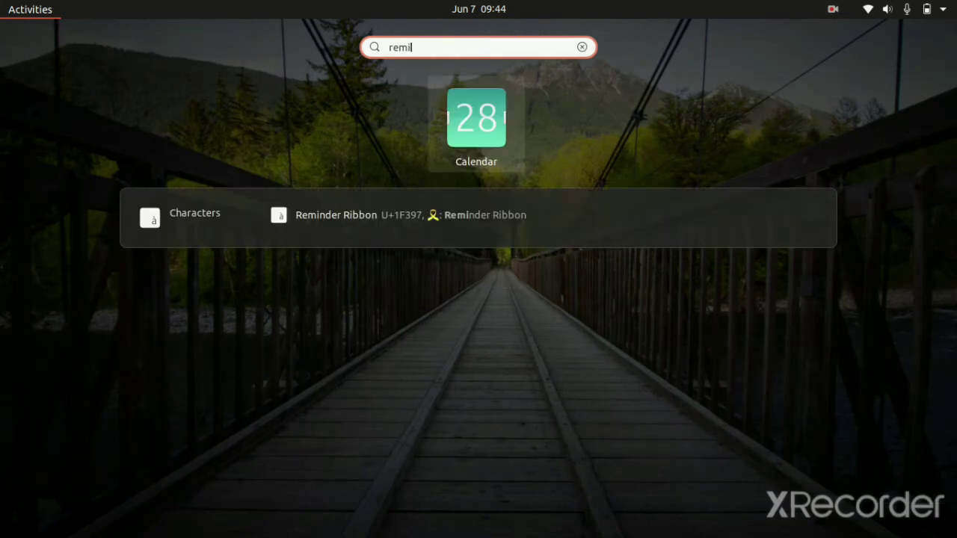
{"action": "key", "text": "BackSpace"}
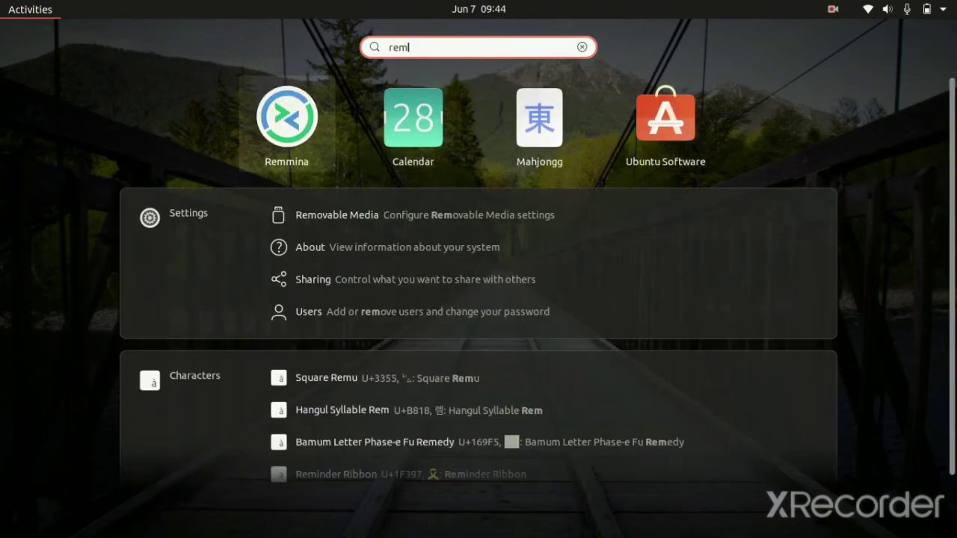
{"action": "key", "text": "Return"}
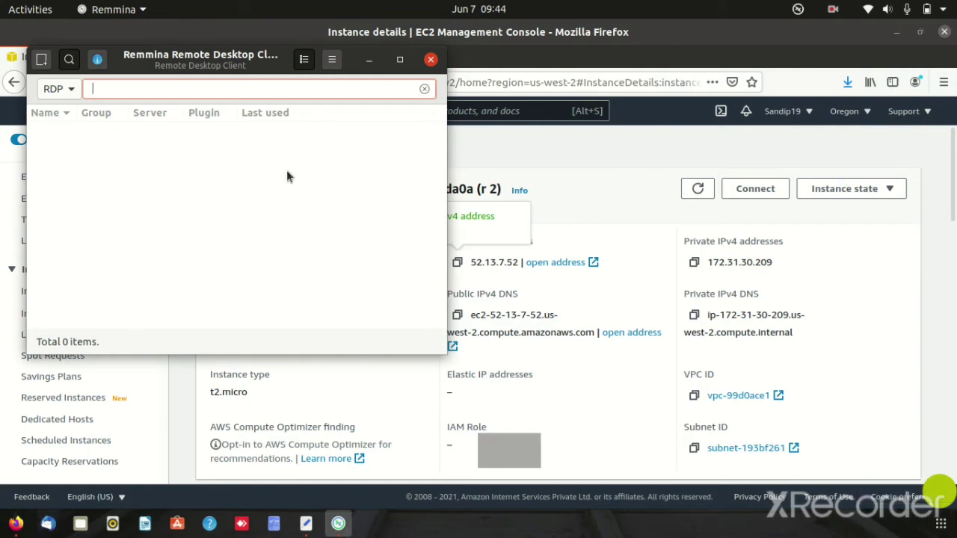
Step: Start an RDP connection to 52.13.7.52 and accept the server's certificate
{"action": "left_click", "coordinate": [284, 89]}
{"action": "key", "text": "ctrl+v"}
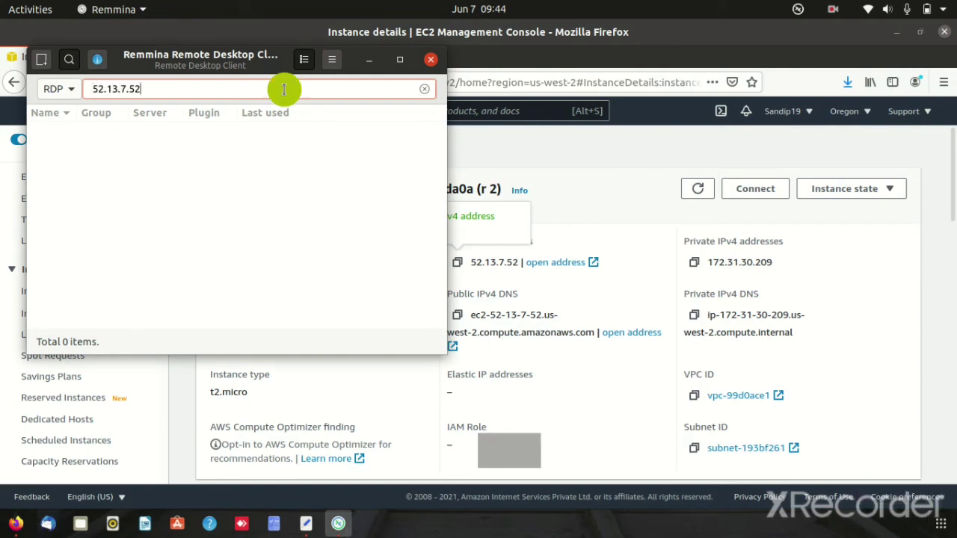
{"action": "key", "text": "Return"}
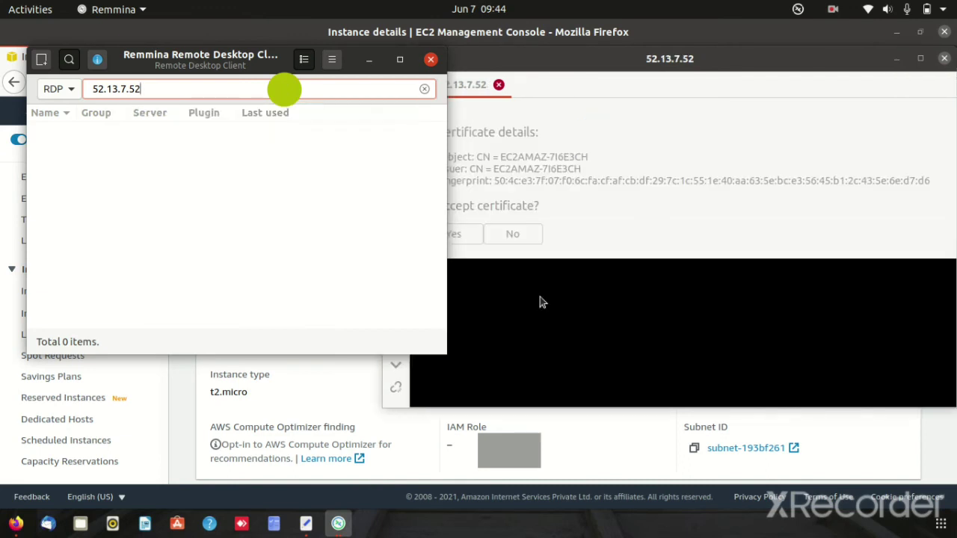
{"action": "left_click", "coordinate": [634, 230]}
{"action": "left_click", "coordinate": [459, 236]}
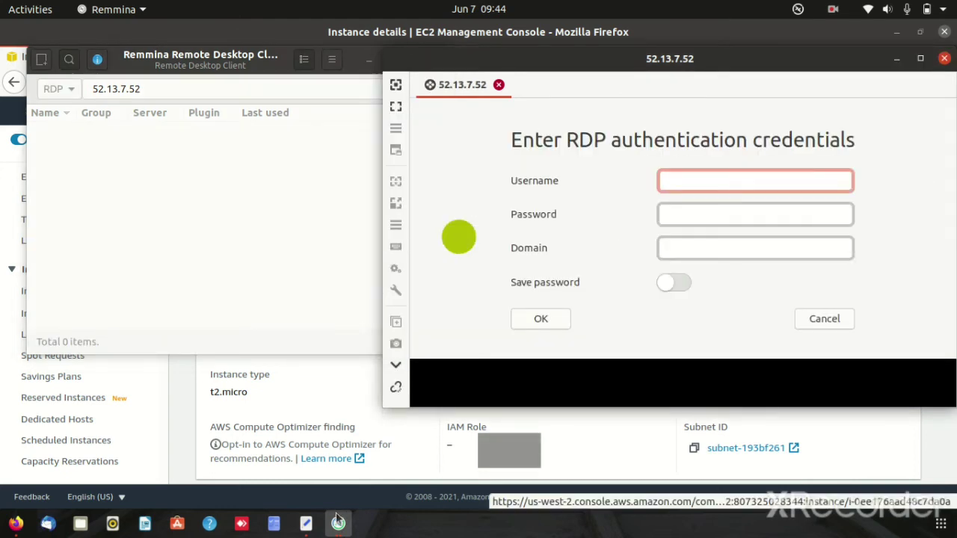
Step: Select the user name noted in the Text Editor document and enter Administrator as the RDP username in Remmina
{"action": "left_click", "coordinate": [306, 524]}
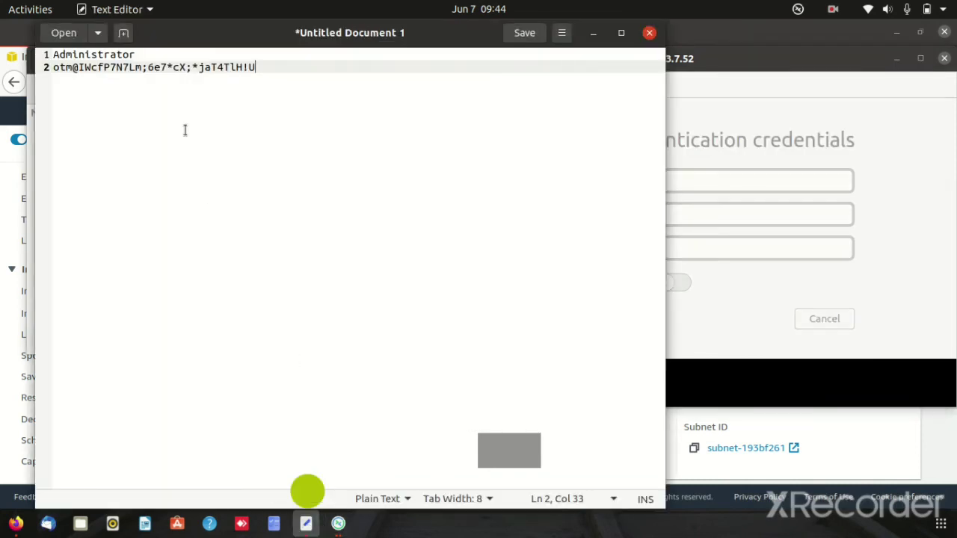
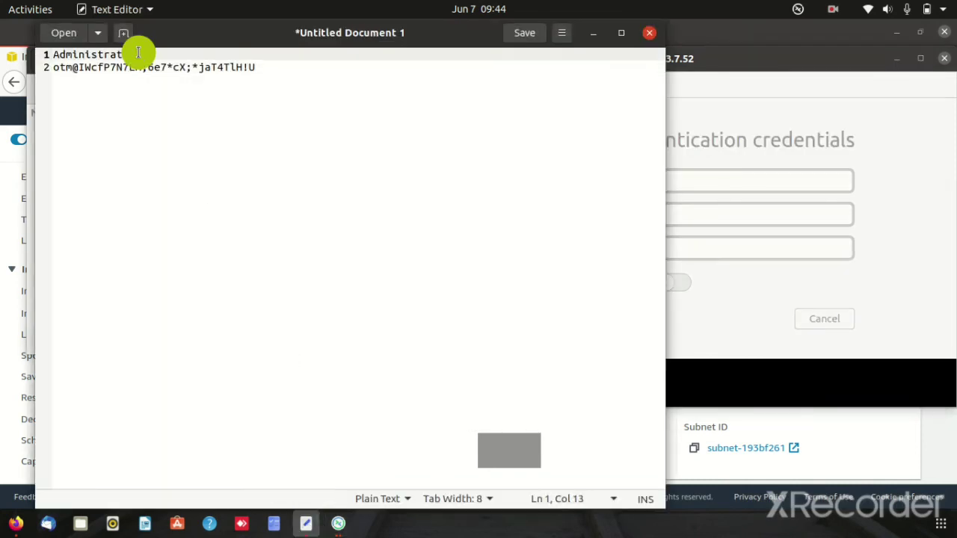
{"action": "key", "text": "shift+Left"}
{"action": "key", "text": "shift+Left"}
{"action": "key", "text": "shift+Left"}
{"action": "key", "text": "shift+Left"}
{"action": "key", "text": "shift+Left"}
{"action": "key", "text": "shift+Left"}
{"action": "key", "text": "shift+Left"}
{"action": "key", "text": "shift+Left"}
{"action": "key", "text": "shift+Left"}
{"action": "key", "text": "shift+Left"}
{"action": "key", "text": "shift+Left"}
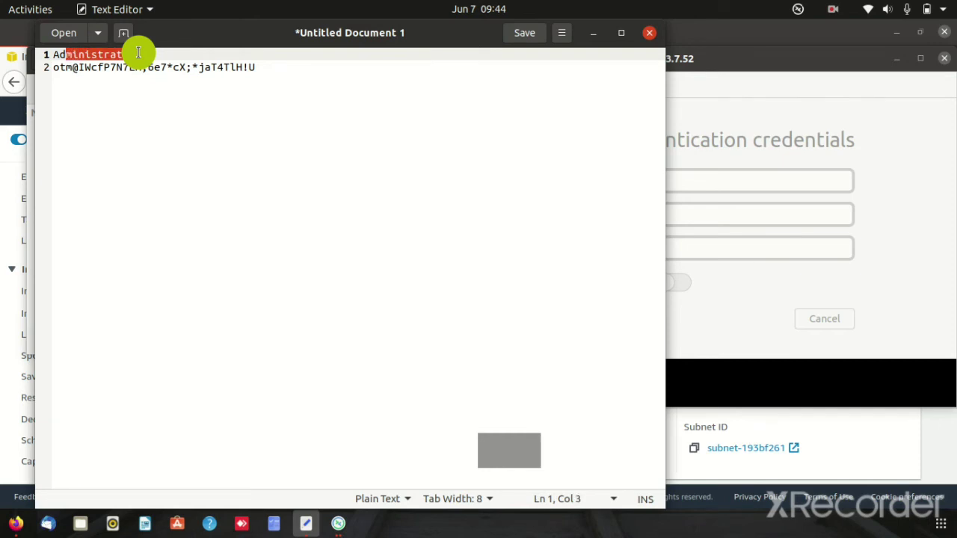
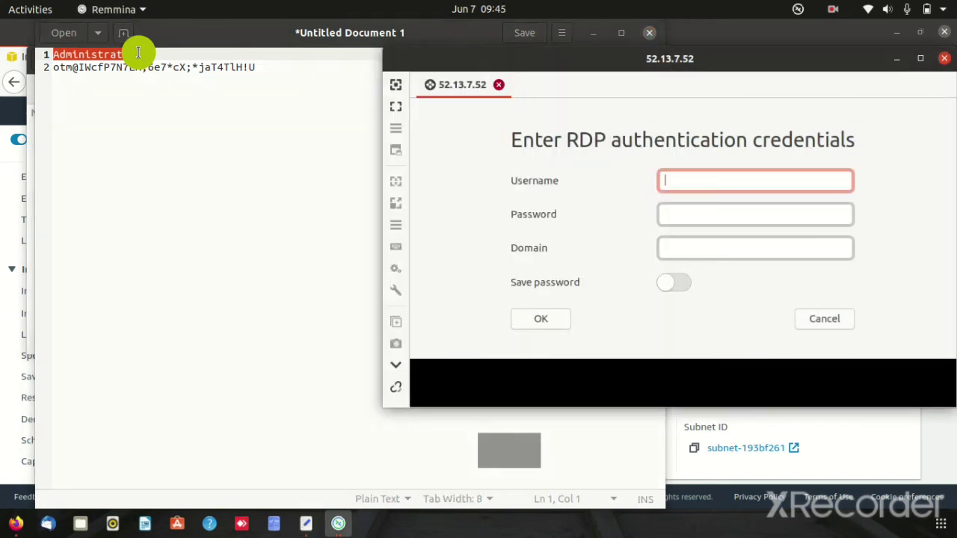
{"action": "type", "text": "Administrator"}
{"action": "key", "text": "Tab"}
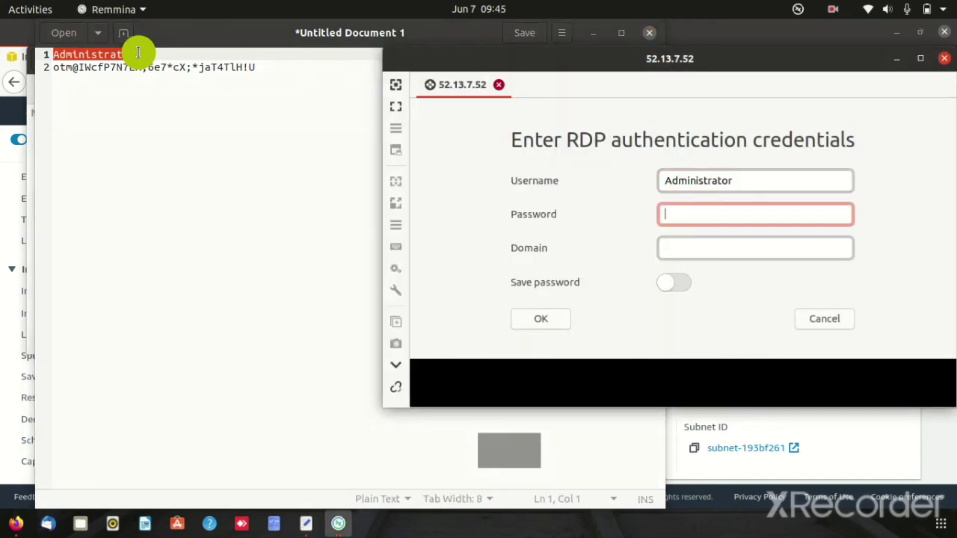
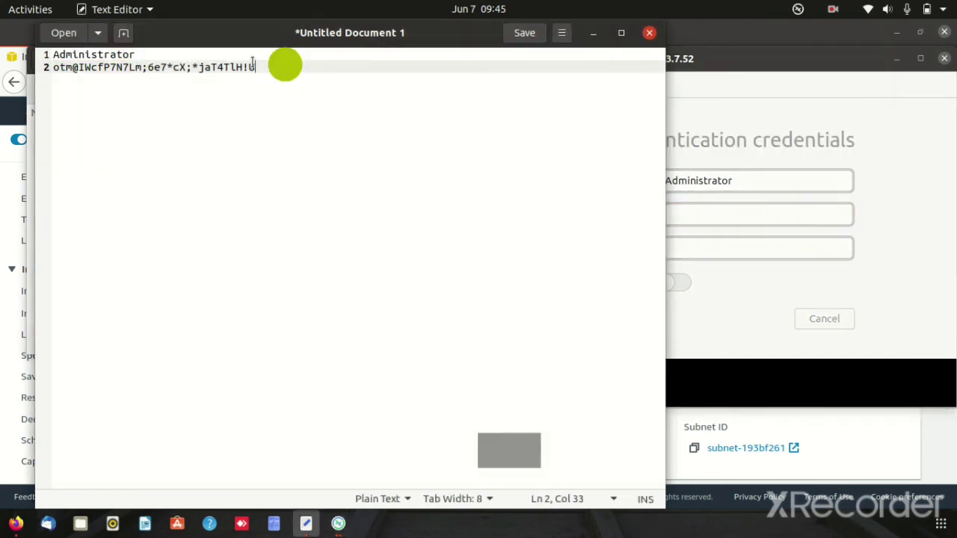
Step: Copy the noted password from the Text Editor document into the RDP password field and submit the credentials
{"action": "key", "text": "shift+Left"}
{"action": "key", "text": "shift+Left"}
{"action": "key", "text": "shift+Left"}
{"action": "key", "text": "shift+Left"}
{"action": "key", "text": "shift+Left"}
{"action": "key", "text": "shift+Left"}
{"action": "key", "text": "shift+Left"}
{"action": "key", "text": "shift+Left"}
{"action": "key", "text": "shift+Left"}
{"action": "key", "text": "shift+Left"}
{"action": "key", "text": "shift+Left"}
{"action": "key", "text": "shift+Left"}
{"action": "key", "text": "shift+Left"}
{"action": "key", "text": "shift+Left"}
{"action": "key", "text": "shift+Left"}
{"action": "key", "text": "shift+Left"}
{"action": "key", "text": "shift+Left"}
{"action": "key", "text": "shift+Left"}
{"action": "key", "text": "shift+Left"}
{"action": "key", "text": "shift+Left"}
{"action": "key", "text": "shift+Left"}
{"action": "key", "text": "shift+Left"}
{"action": "key", "text": "shift+Left"}
{"action": "key", "text": "shift+Left"}
{"action": "key", "text": "shift+Left"}
{"action": "key", "text": "shift+Left"}
{"action": "key", "text": "shift+Left"}
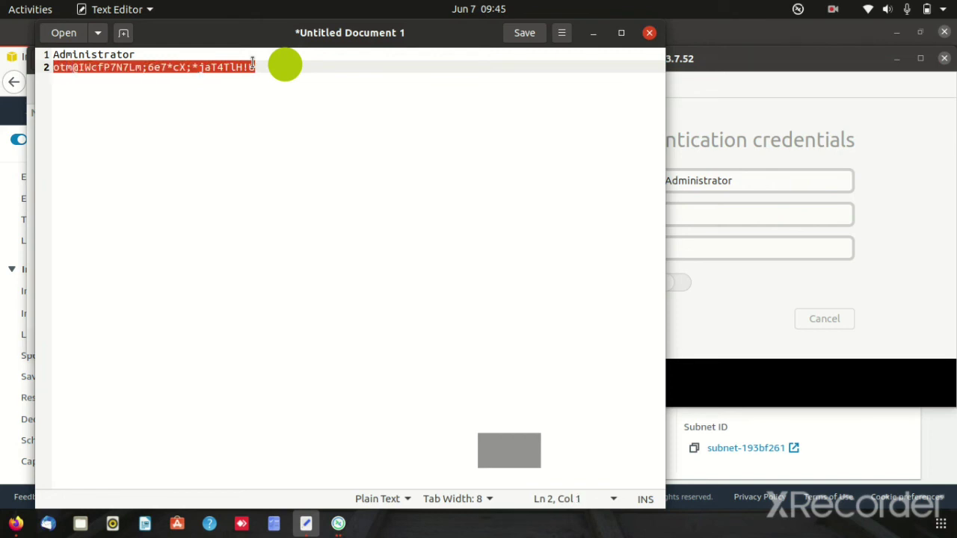
{"action": "left_click", "coordinate": [820, 217]}
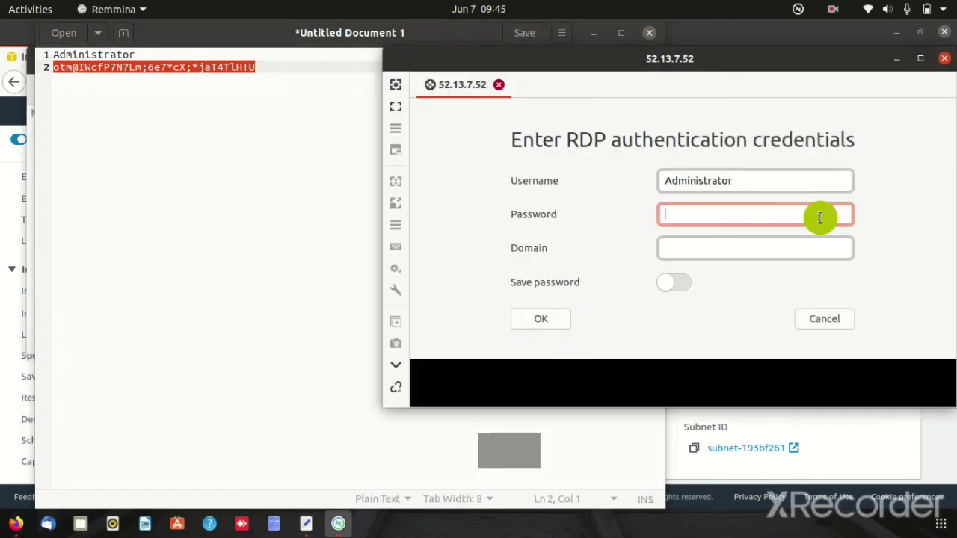
{"action": "key", "text": "ctrl+v"}
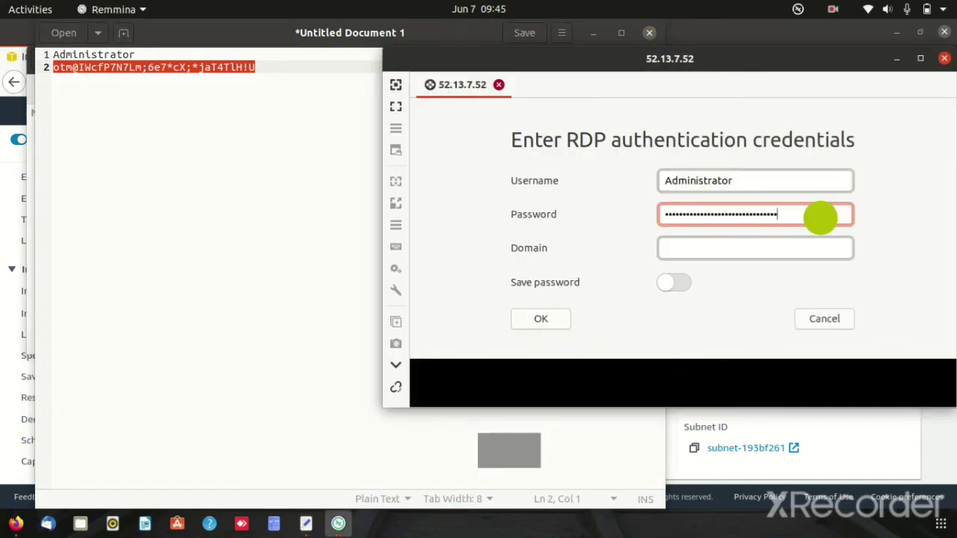
{"action": "left_click", "coordinate": [543, 319]}
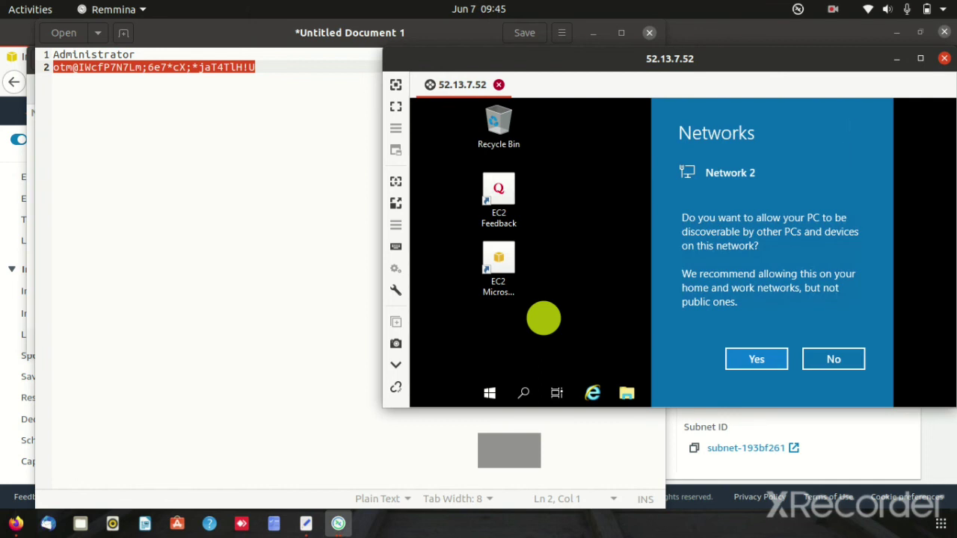
{"action": "left_click", "coordinate": [832, 10]}
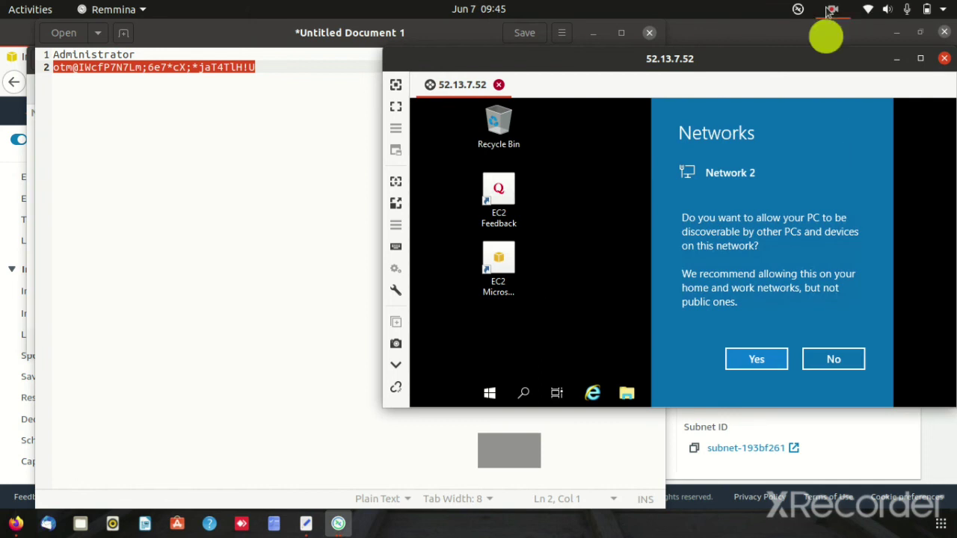